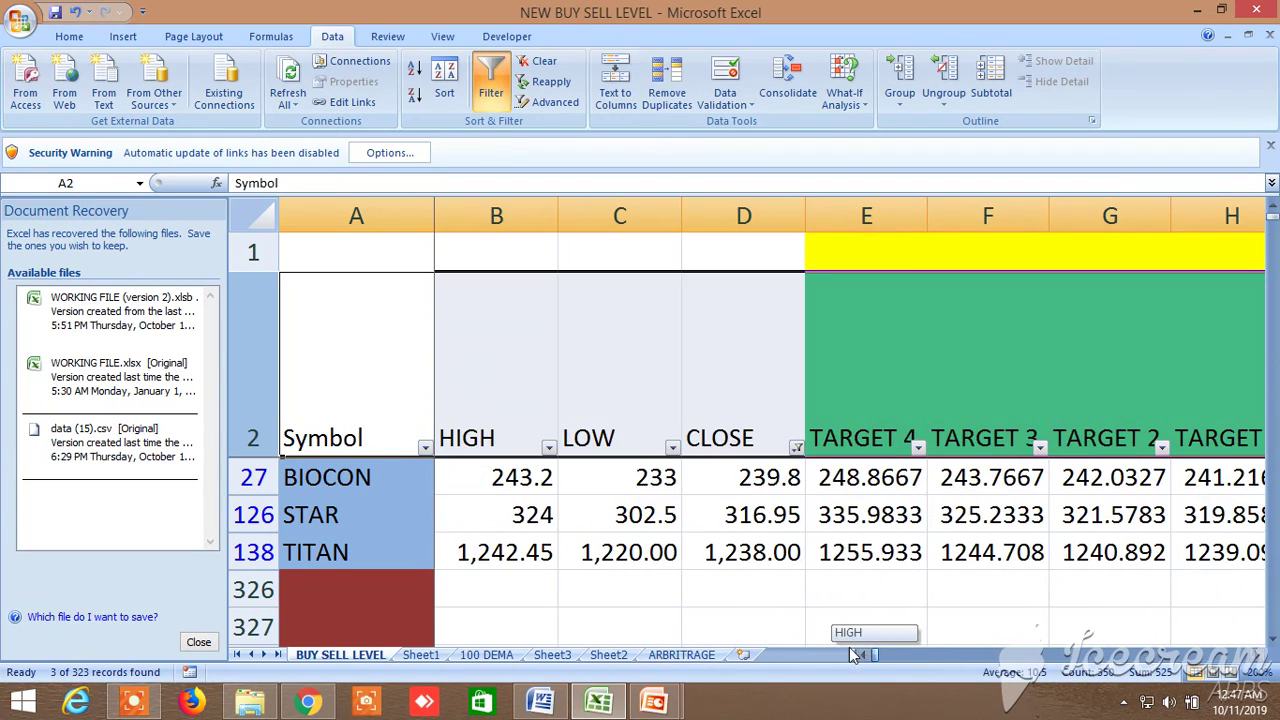
Step: Examine the BUY ABOVE column and the green TARGET columns beside it for the filtered stocks
{"action": "left_click", "coordinate": [1259, 656]}
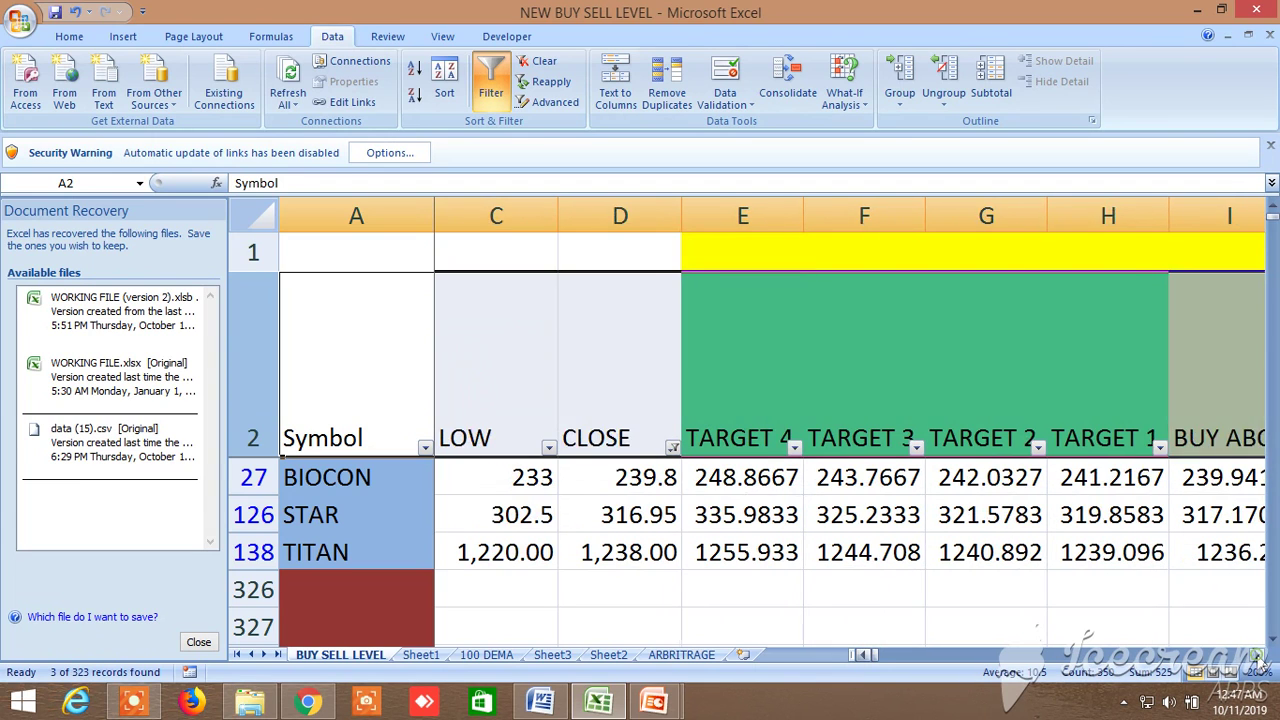
{"action": "left_click", "coordinate": [1259, 656]}
{"action": "left_click", "coordinate": [1259, 656]}
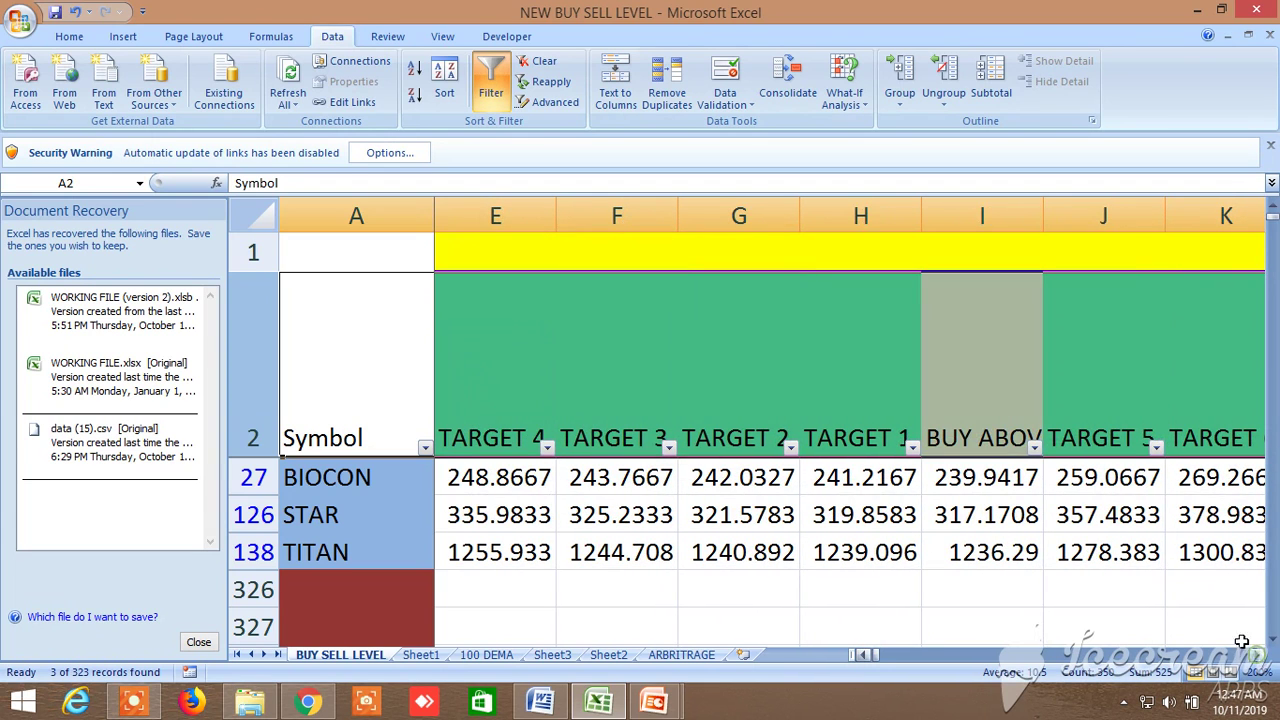
{"action": "left_click", "coordinate": [964, 334]}
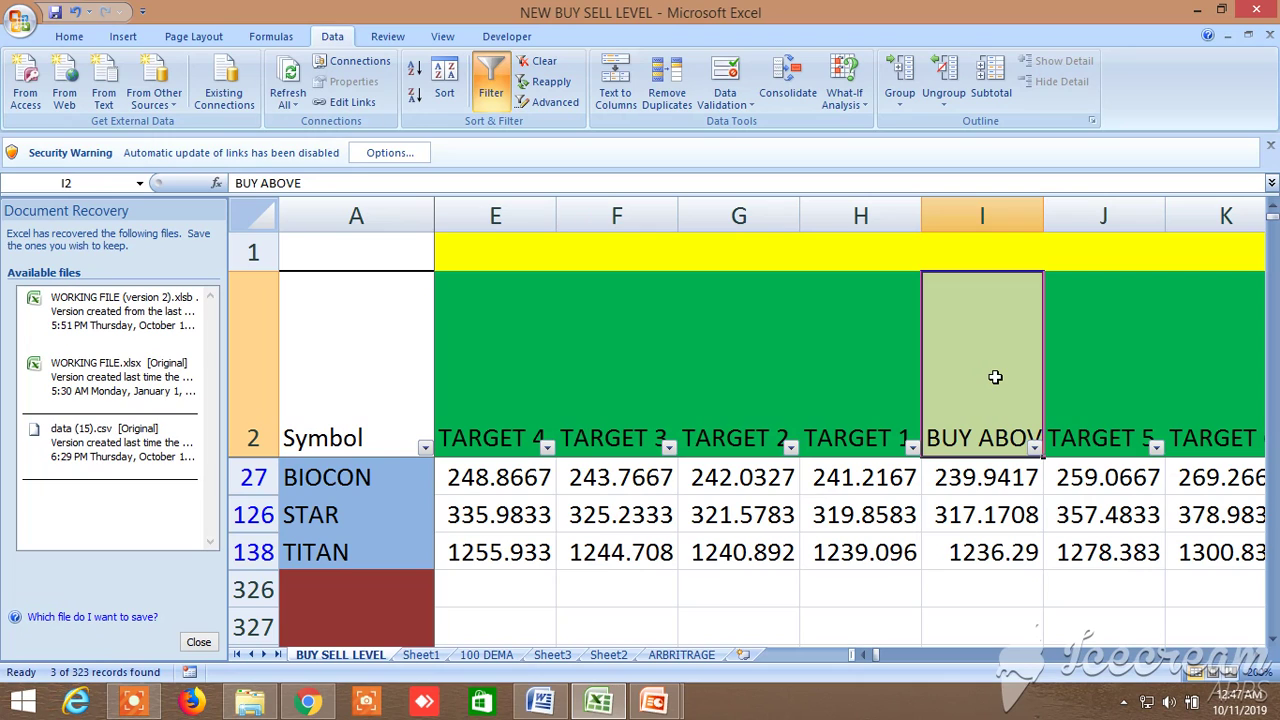
{"action": "left_click", "coordinate": [862, 376]}
{"action": "left_click", "coordinate": [532, 377]}
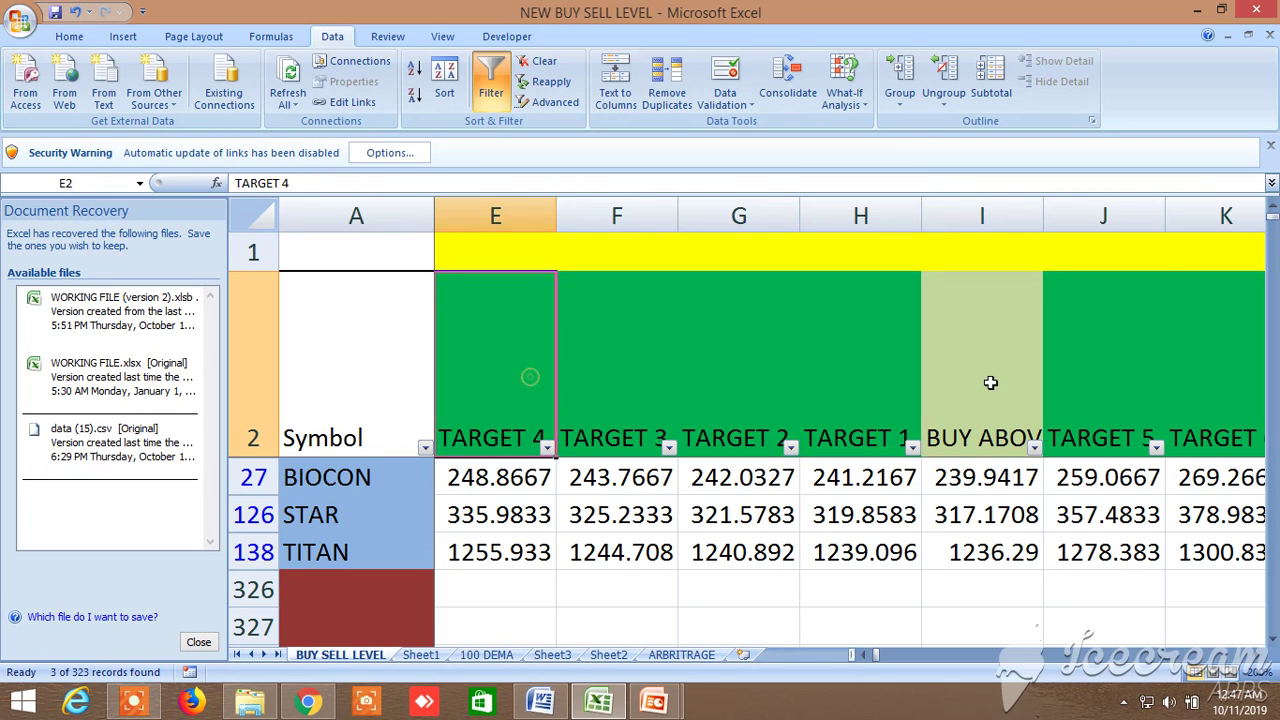
{"action": "left_click", "coordinate": [1071, 348]}
Step: Examine the SELL BELOW column and the red TARGET columns around it for the filtered stocks
{"action": "left_click", "coordinate": [1259, 656]}
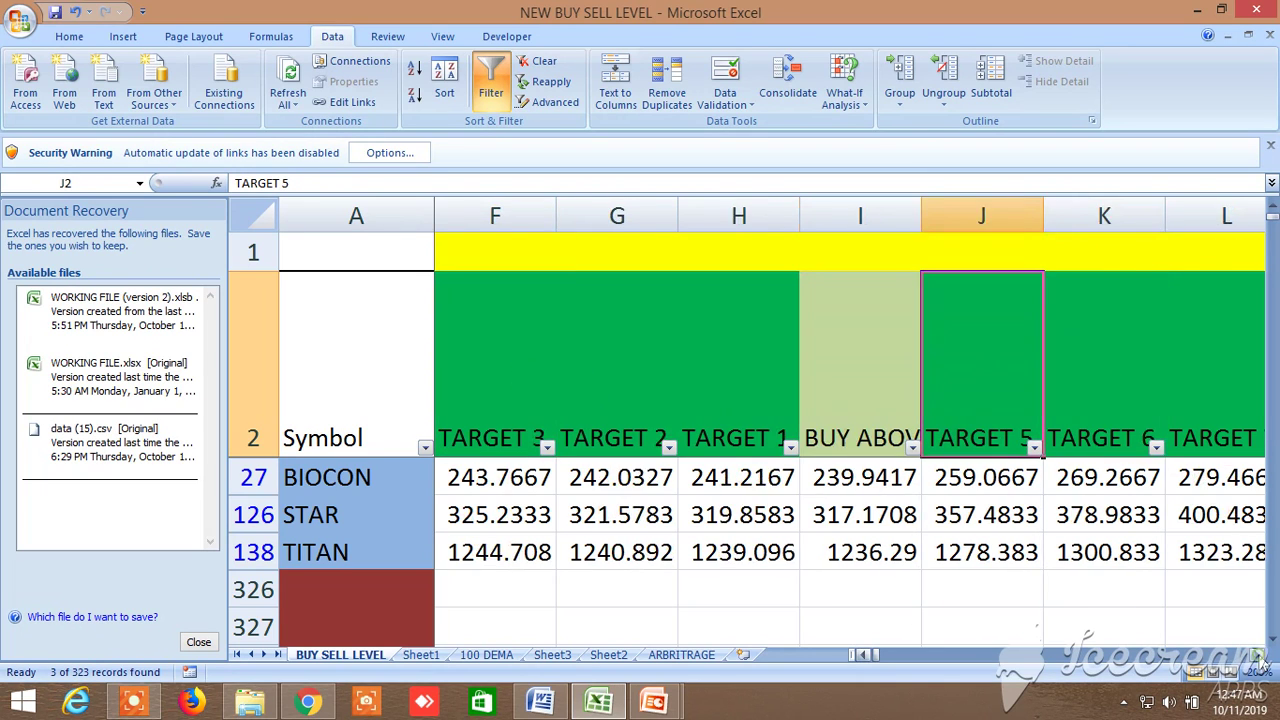
{"action": "left_click", "coordinate": [1259, 656]}
{"action": "left_click", "coordinate": [1259, 656]}
{"action": "left_click", "coordinate": [1259, 656]}
{"action": "left_click", "coordinate": [1259, 656]}
{"action": "left_click", "coordinate": [1259, 656]}
{"action": "left_click", "coordinate": [1259, 656]}
{"action": "left_click", "coordinate": [1259, 656]}
{"action": "left_click", "coordinate": [1259, 656]}
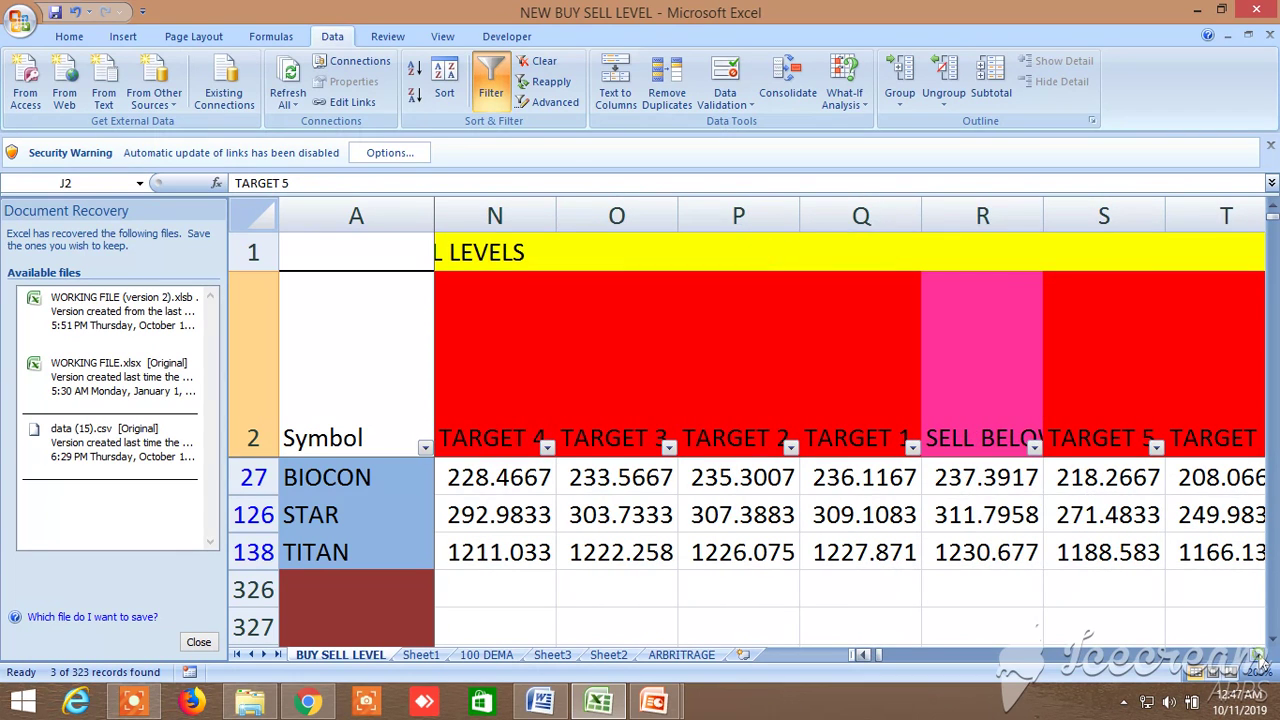
{"action": "left_click", "coordinate": [1004, 394]}
{"action": "left_click", "coordinate": [864, 371]}
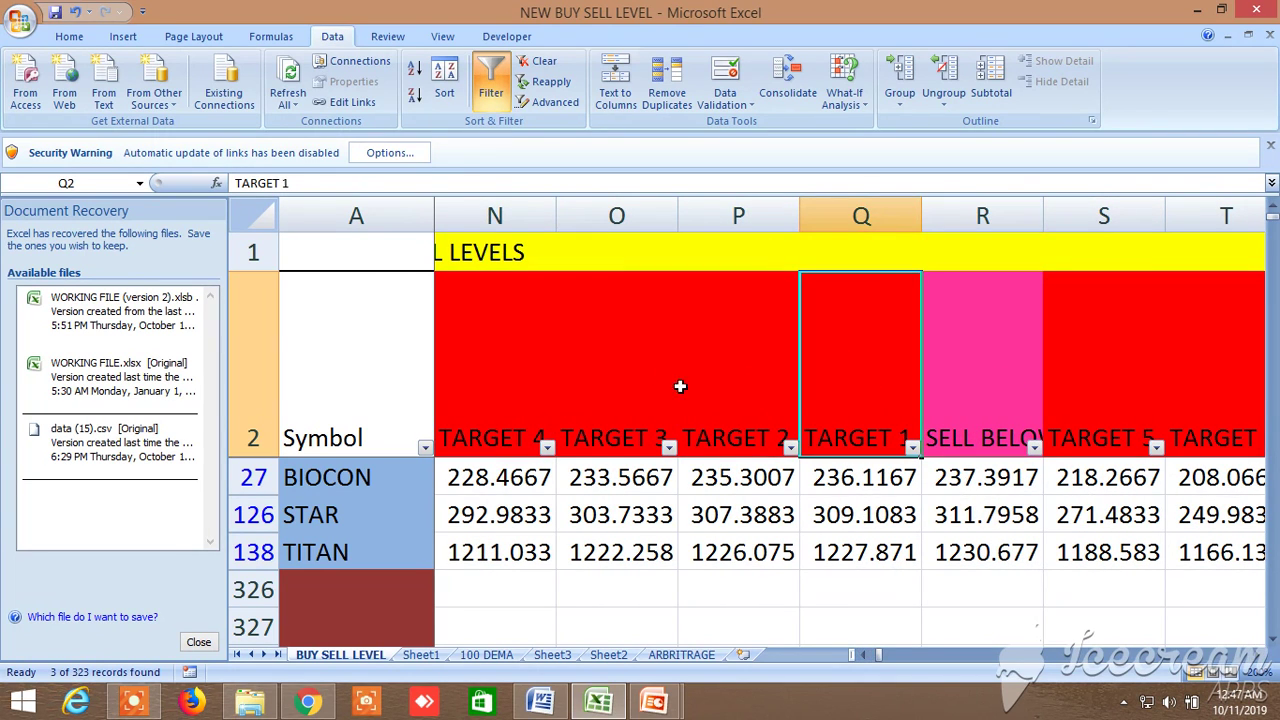
{"action": "left_click", "coordinate": [515, 368]}
{"action": "left_click", "coordinate": [1082, 363]}
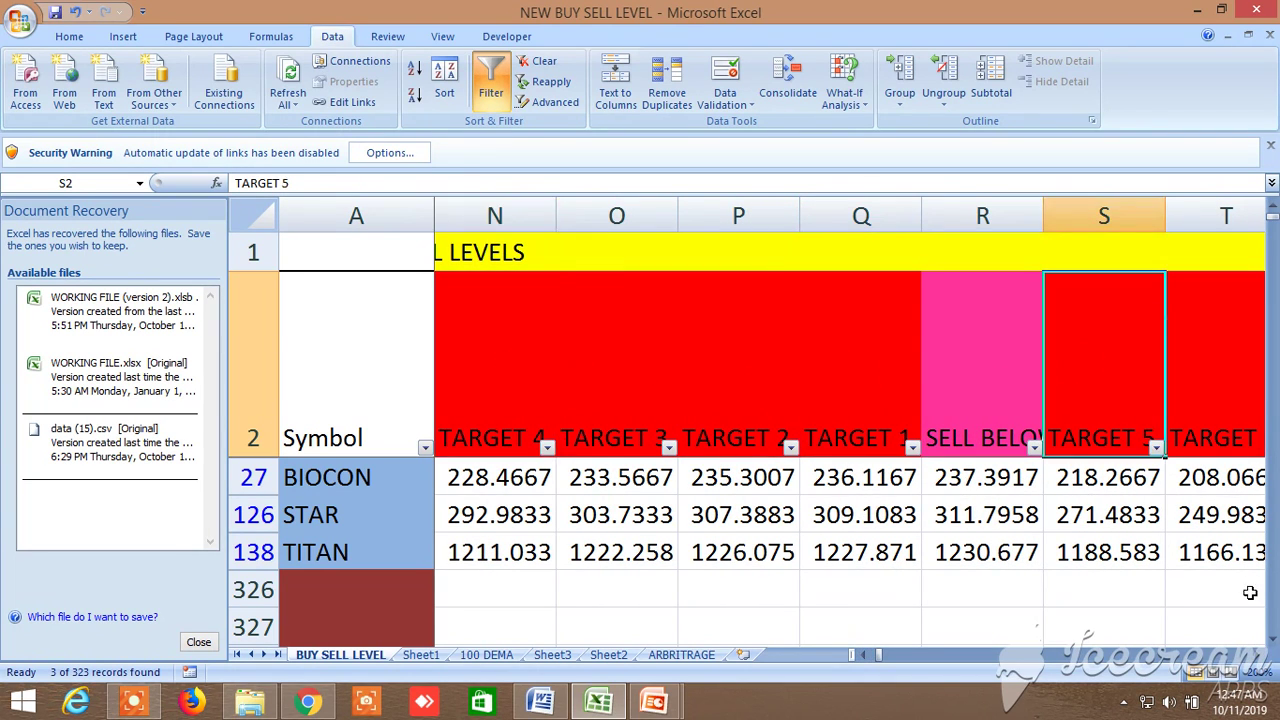
Step: Look through the columns comparing LTP with the buy level and targets for the filtered stocks
{"action": "left_click", "coordinate": [1259, 656]}
{"action": "left_click", "coordinate": [1259, 656]}
{"action": "left_click", "coordinate": [1259, 656]}
{"action": "left_click", "coordinate": [1259, 656]}
{"action": "left_click", "coordinate": [1259, 656]}
{"action": "left_click", "coordinate": [1259, 656]}
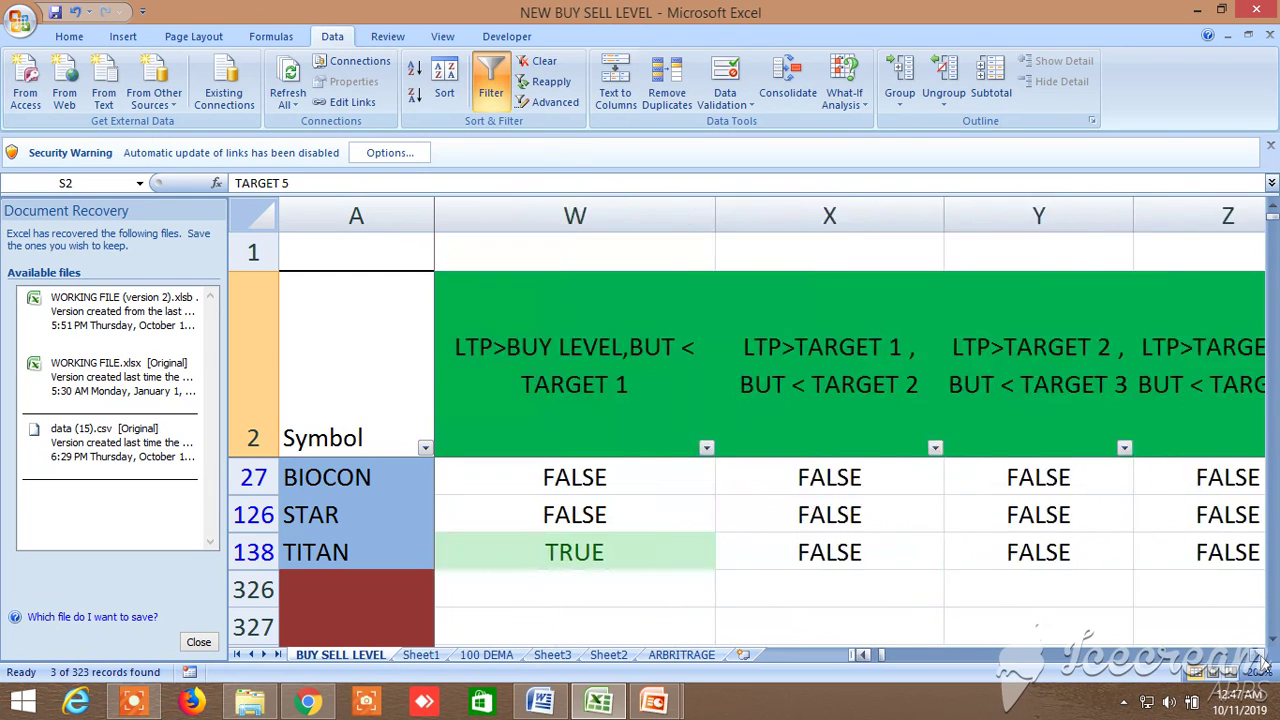
{"action": "left_click", "coordinate": [1259, 656]}
{"action": "left_click", "coordinate": [1259, 656]}
{"action": "left_click", "coordinate": [1259, 656]}
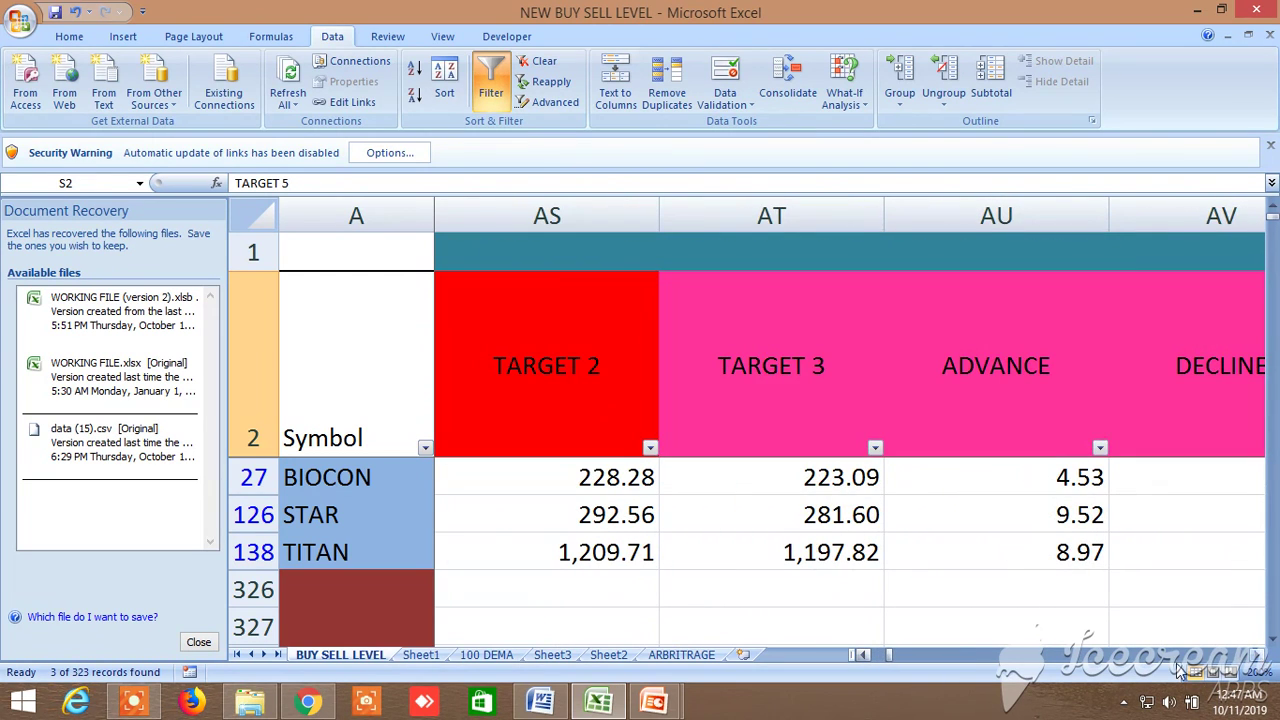
Step: Examine the ALTERNATIVE BUY SELL LEVELS section from BUY ABOVE through SELL BELOW and its three targets
{"action": "left_click", "coordinate": [870, 654]}
{"action": "left_click", "coordinate": [870, 654]}
{"action": "left_click", "coordinate": [870, 654]}
{"action": "left_click", "coordinate": [870, 654]}
{"action": "left_click", "coordinate": [870, 654]}
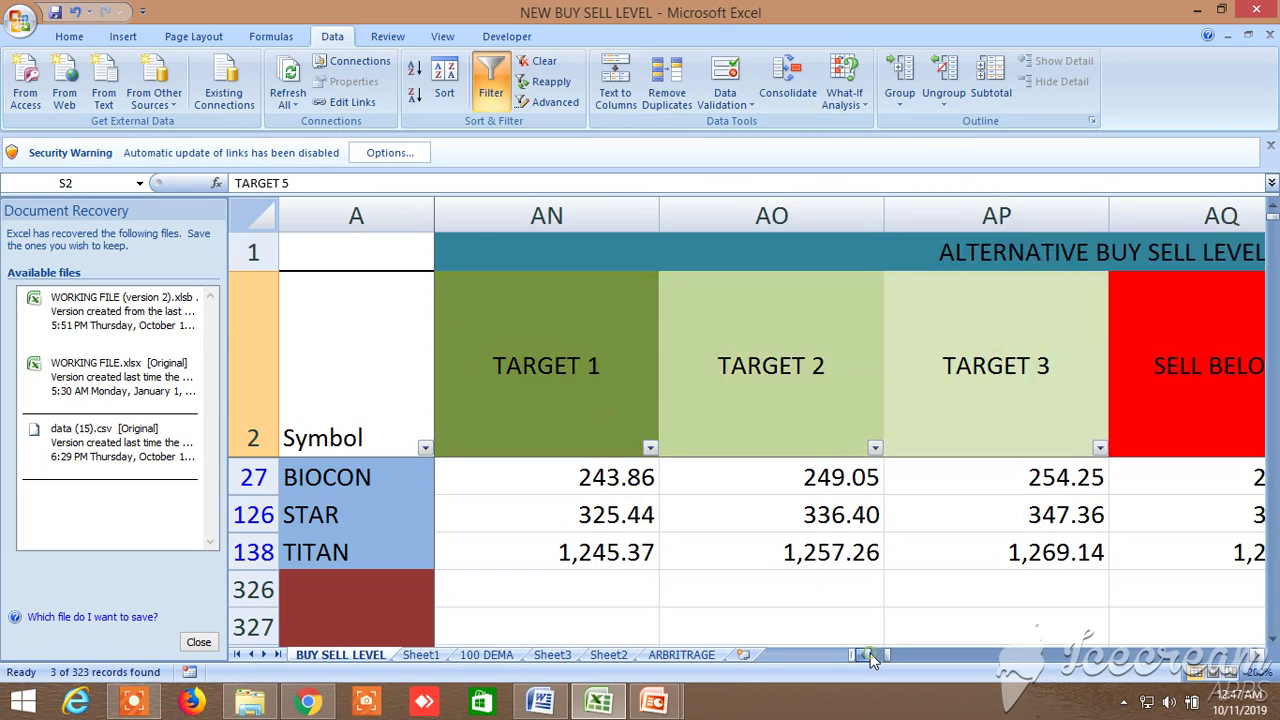
{"action": "left_click", "coordinate": [870, 654]}
{"action": "left_click", "coordinate": [870, 654]}
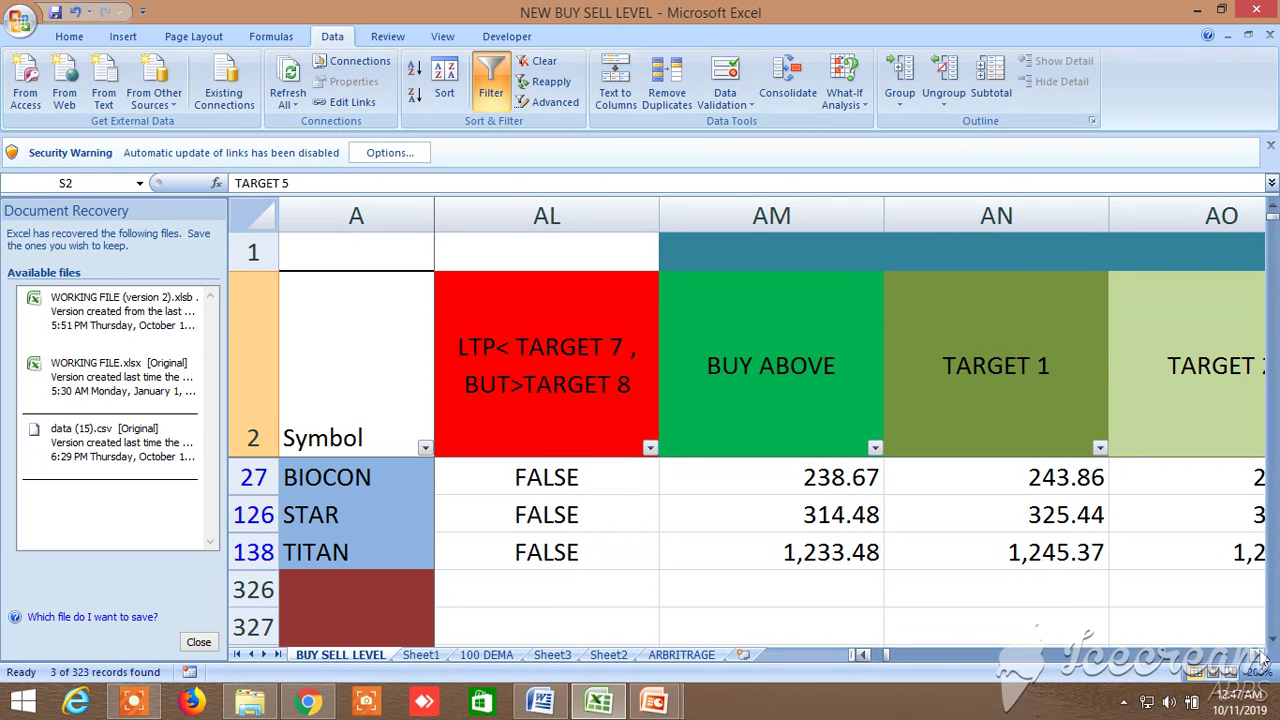
{"action": "left_click", "coordinate": [1259, 656]}
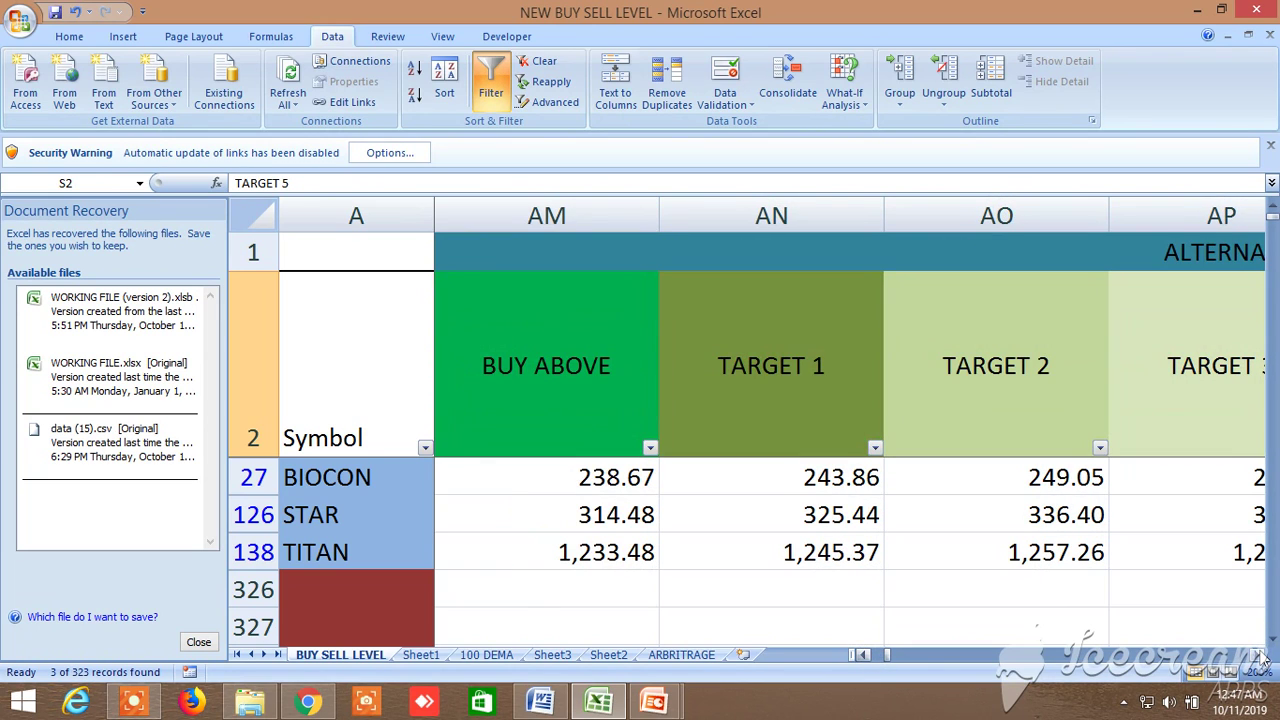
{"action": "left_click", "coordinate": [1259, 656]}
{"action": "left_click", "coordinate": [1259, 656]}
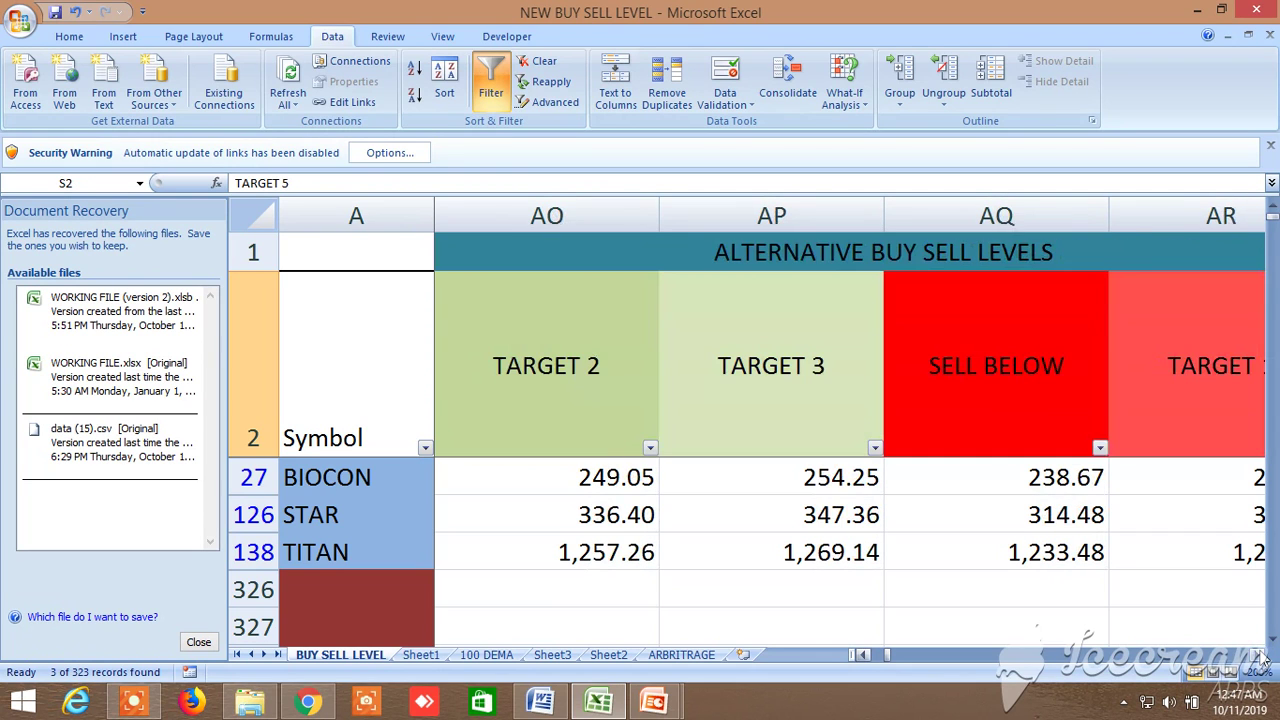
{"action": "left_click", "coordinate": [1259, 656]}
{"action": "left_click", "coordinate": [1259, 656]}
{"action": "left_click", "coordinate": [1259, 656]}
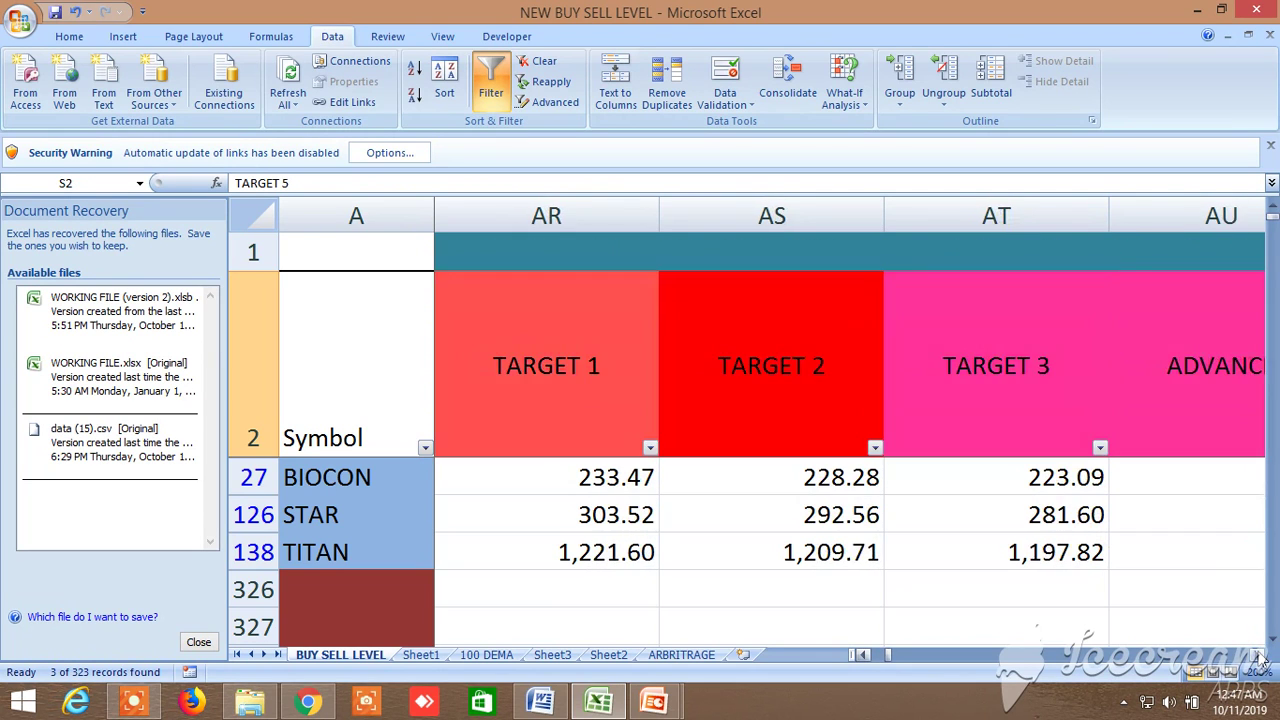
{"action": "left_click", "coordinate": [1259, 656]}
{"action": "left_click", "coordinate": [1259, 656]}
{"action": "left_click", "coordinate": [1259, 656]}
Step: Review the Fibonacci resistance and support comparison, then the Buy at/above, Sell at/below and Resistance columns at the sheet's far end
{"action": "left_click_drag", "start_coordinate": [1259, 656], "coordinate": [1259, 660]}
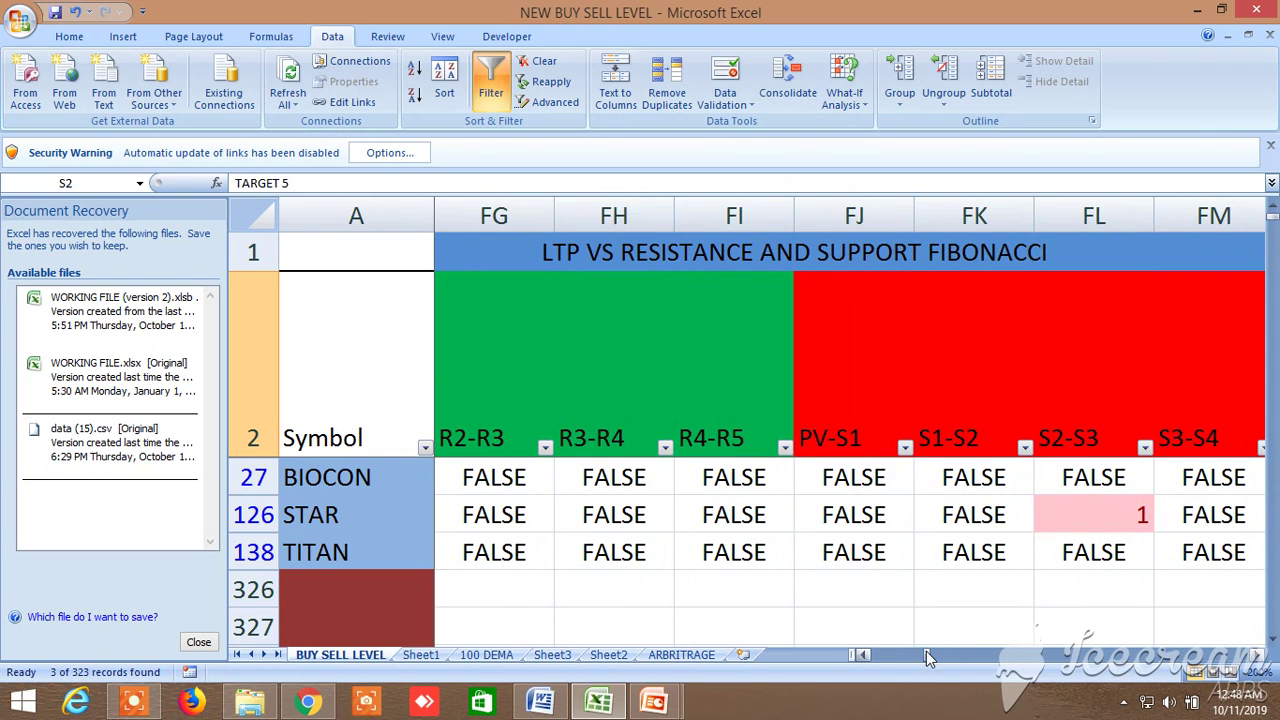
{"action": "left_click_drag", "start_coordinate": [930, 657], "coordinate": [1250, 665]}
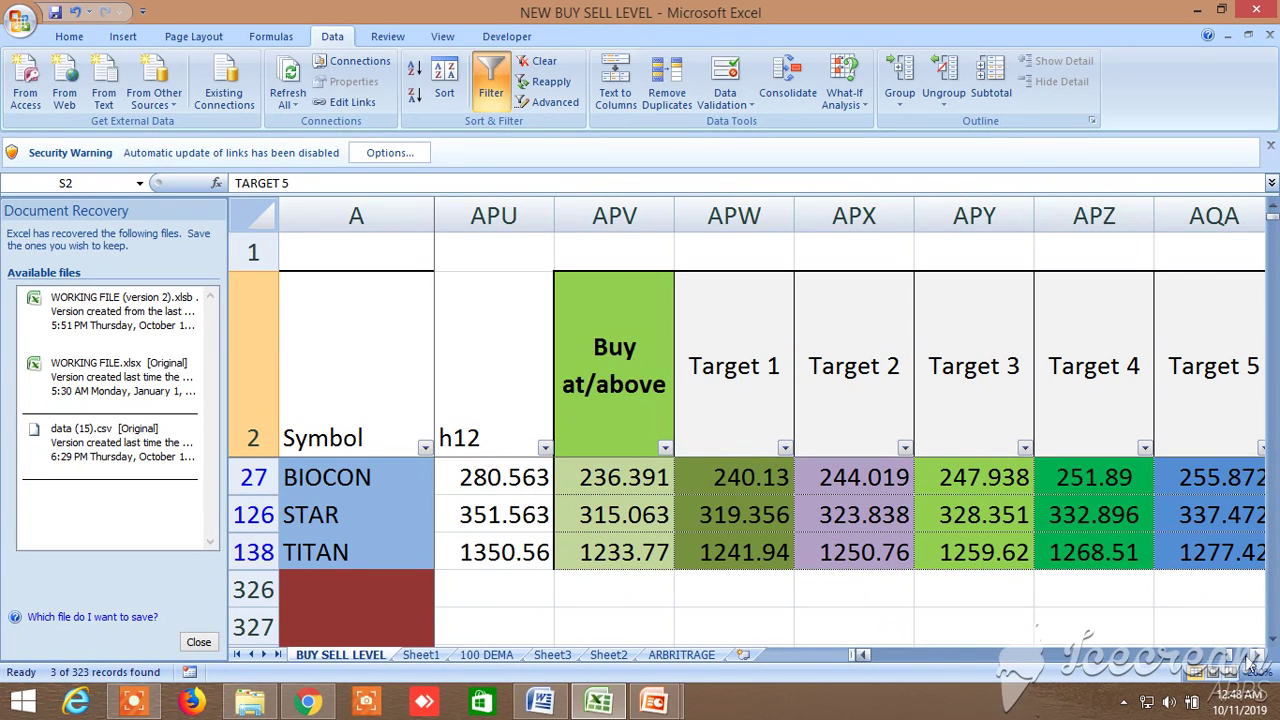
{"action": "left_click", "coordinate": [1251, 658]}
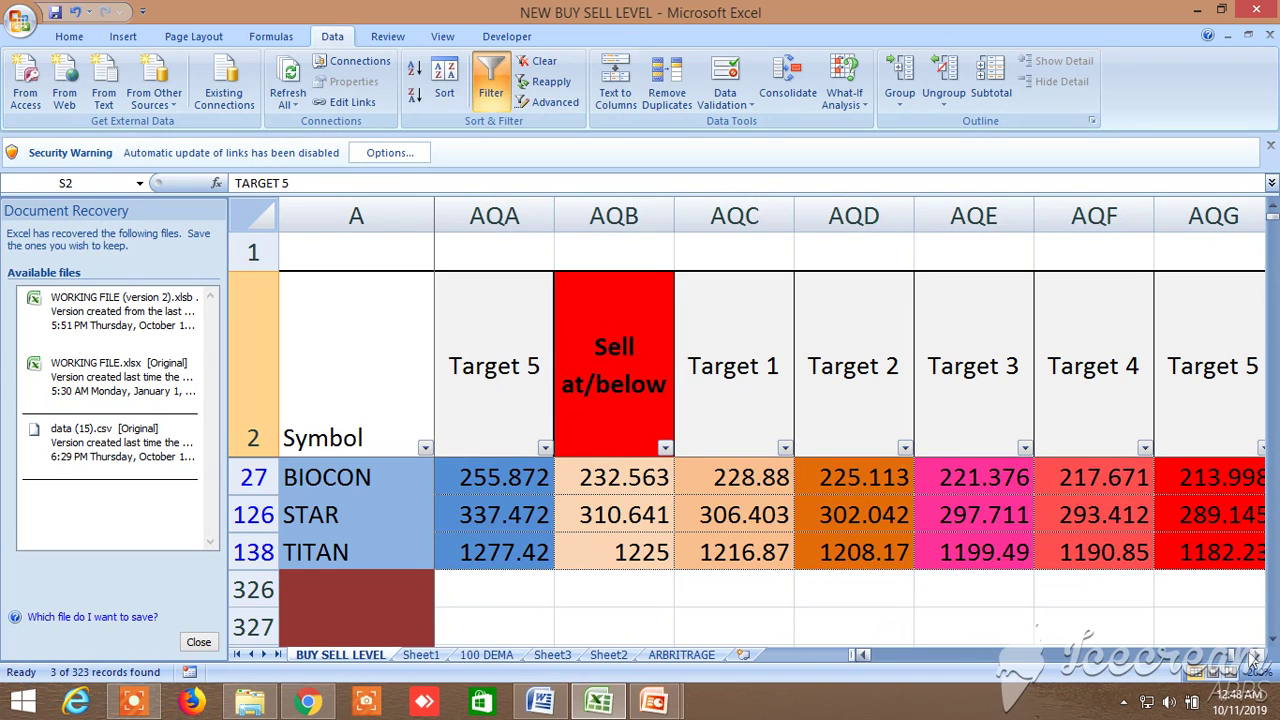
{"action": "left_click", "coordinate": [1252, 659]}
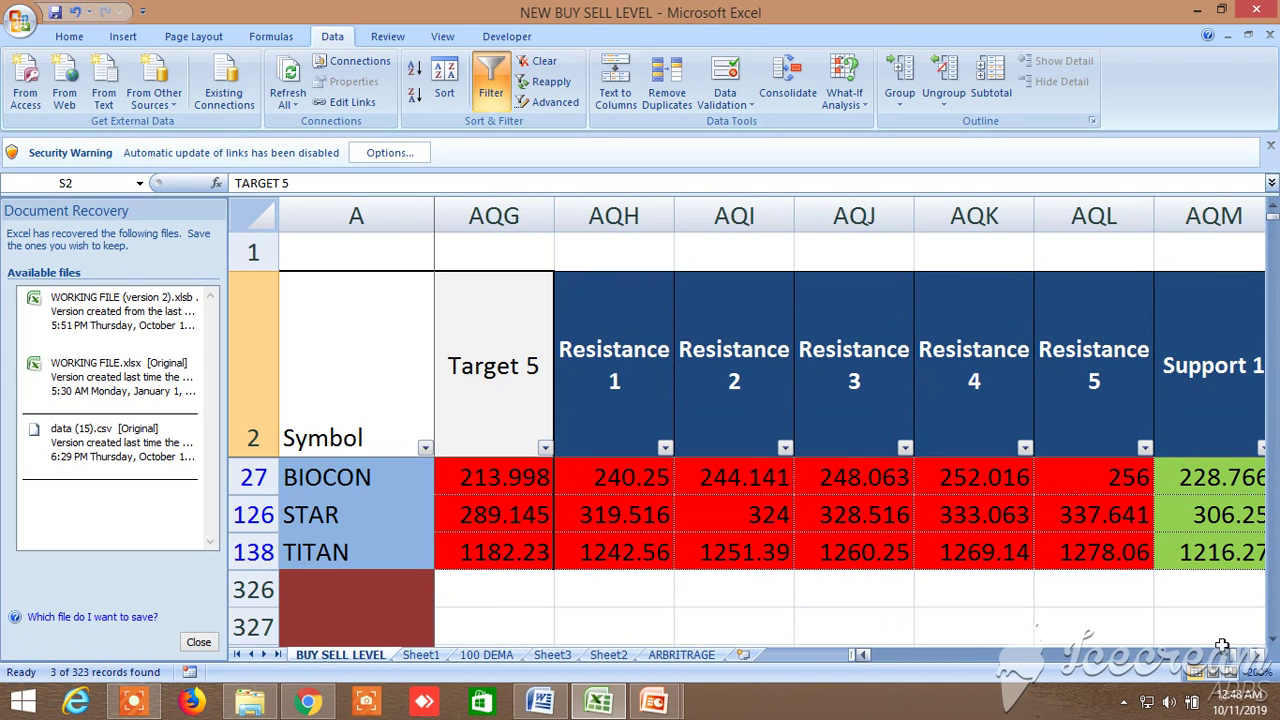
Step: Remove the filter from the BUY SELL LEVEL table and look through the full list of symbols
{"action": "left_click_drag", "start_coordinate": [1234, 662], "coordinate": [833, 662]}
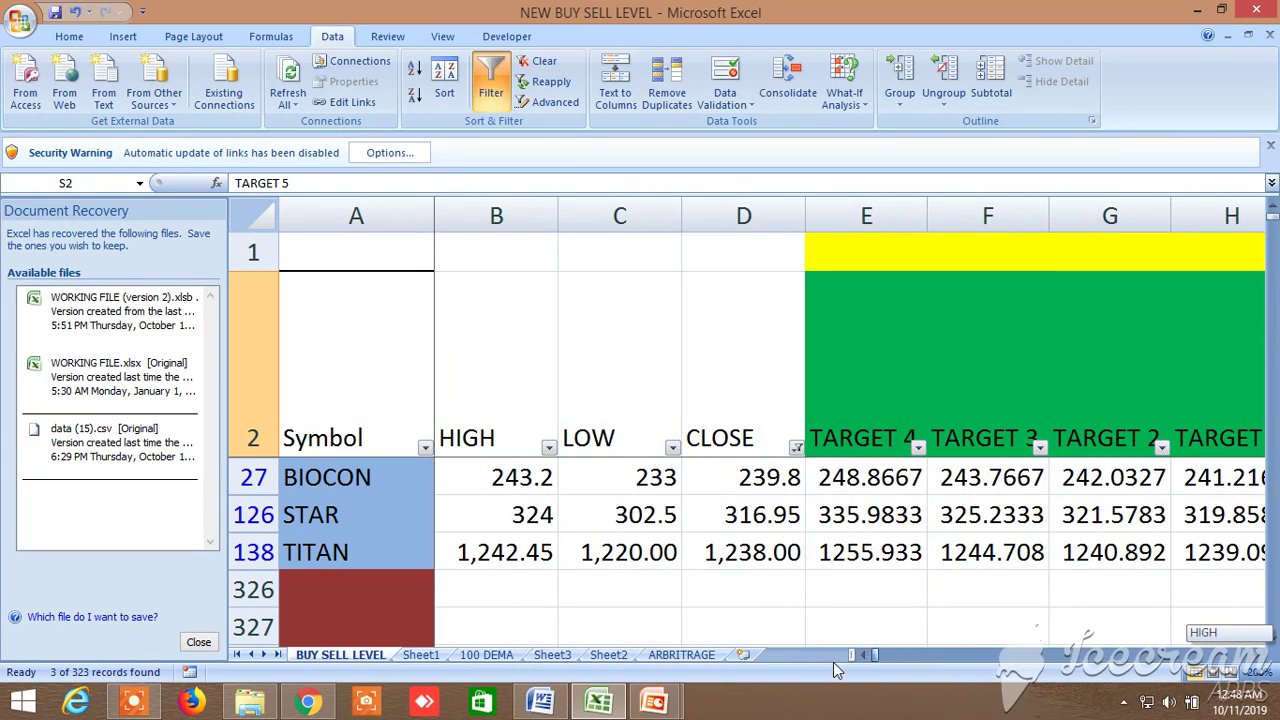
{"action": "left_click", "coordinate": [493, 86]}
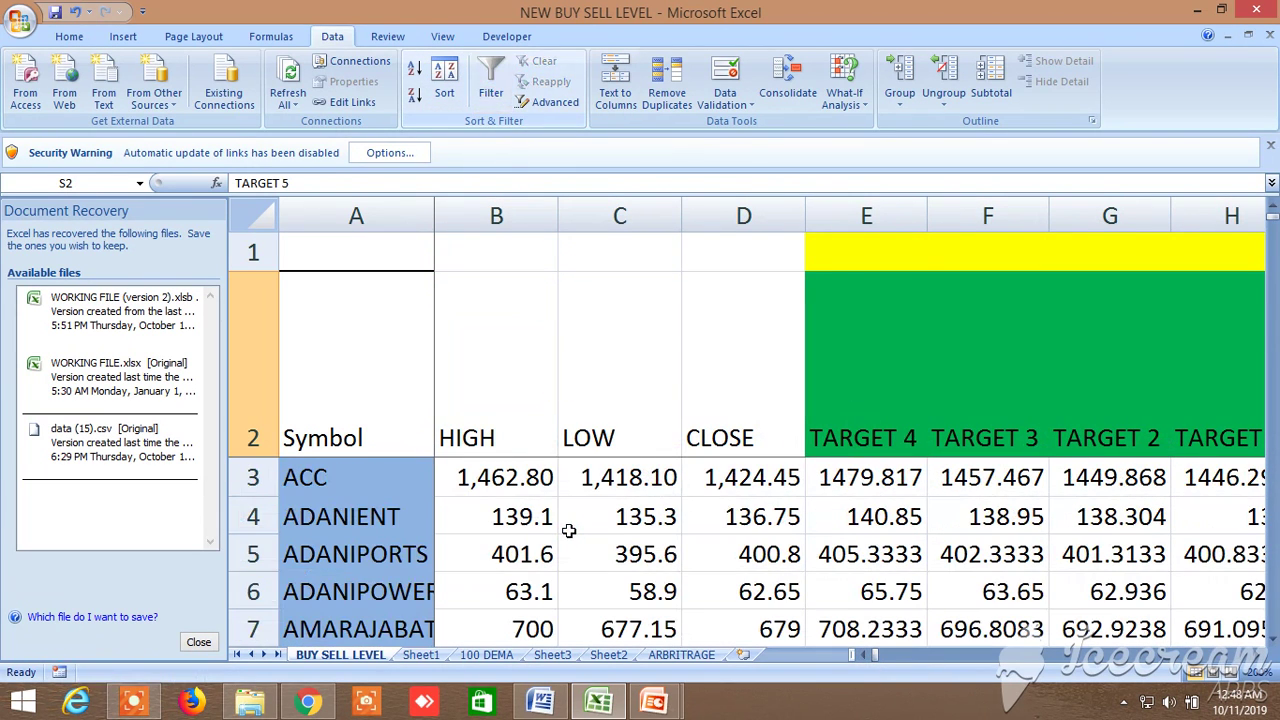
{"action": "scroll", "coordinate": [569, 533], "scroll_direction": "down", "scroll_amount": 20}
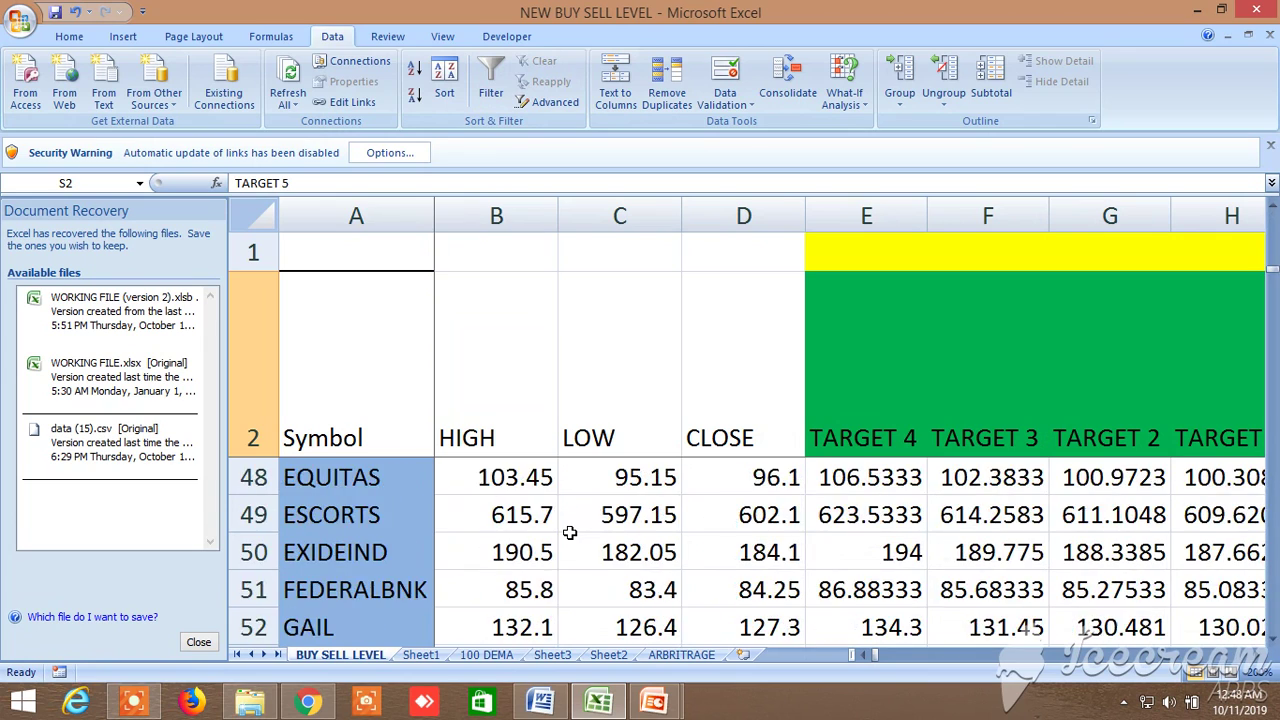
{"action": "scroll", "coordinate": [569, 533], "scroll_direction": "down", "scroll_amount": 18}
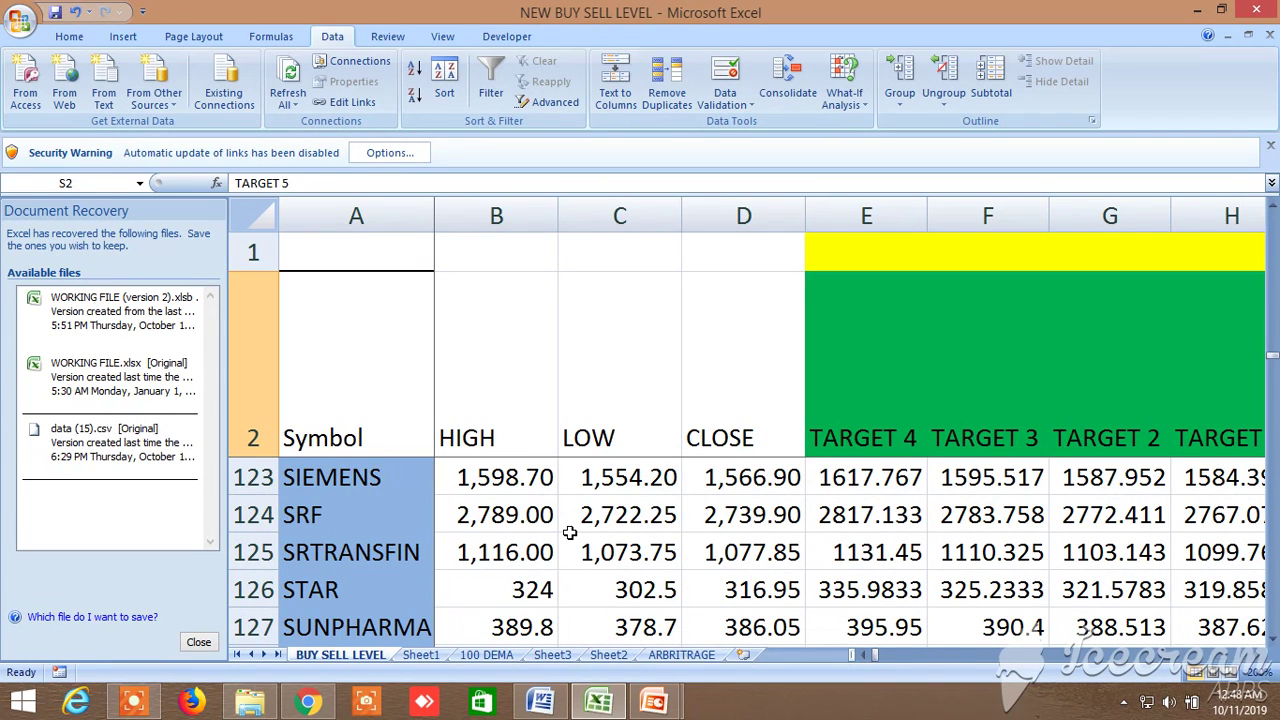
{"action": "scroll", "coordinate": [569, 533], "scroll_direction": "down", "scroll_amount": 17}
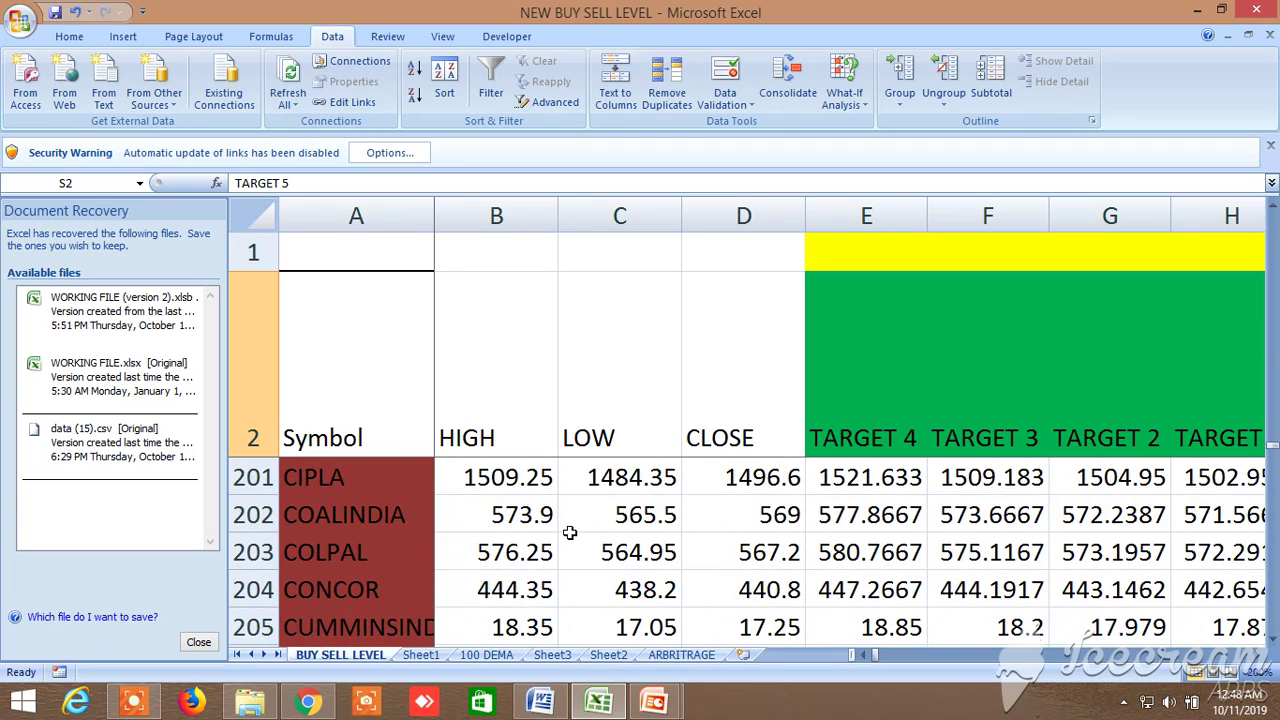
{"action": "scroll", "coordinate": [569, 533], "scroll_direction": "up", "scroll_amount": 13}
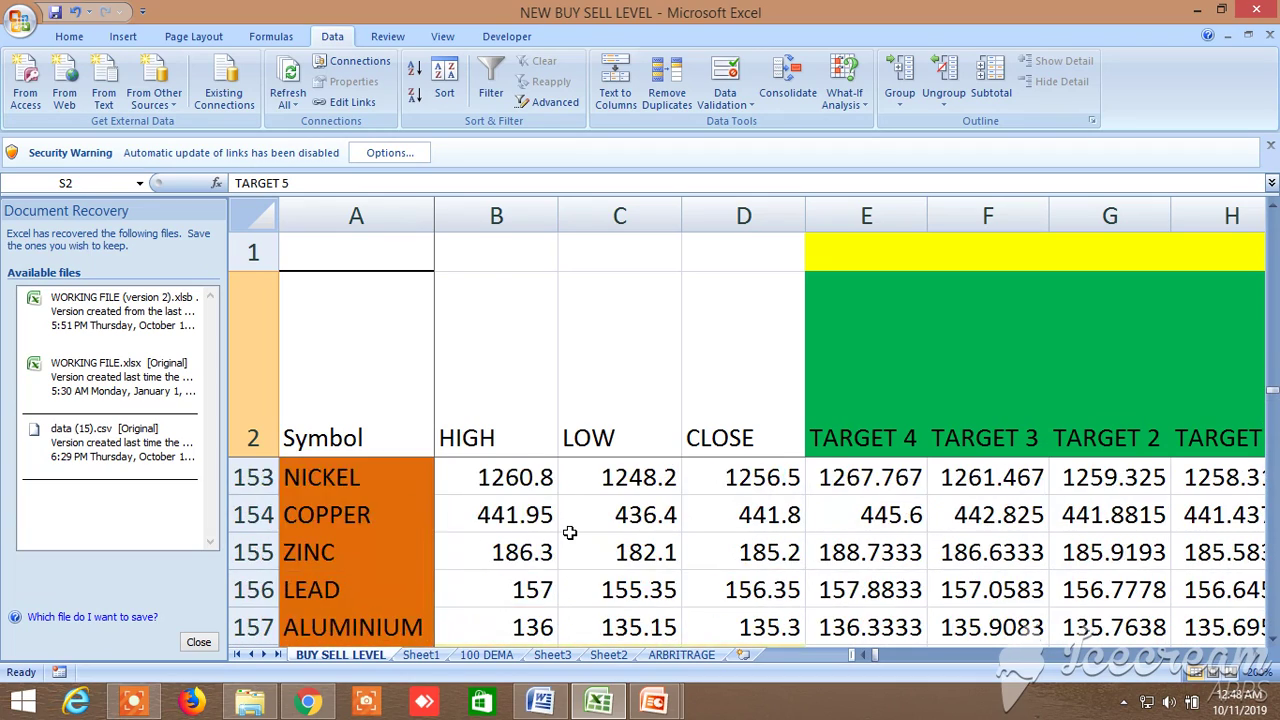
{"action": "scroll", "coordinate": [569, 533], "scroll_direction": "up", "scroll_amount": 20}
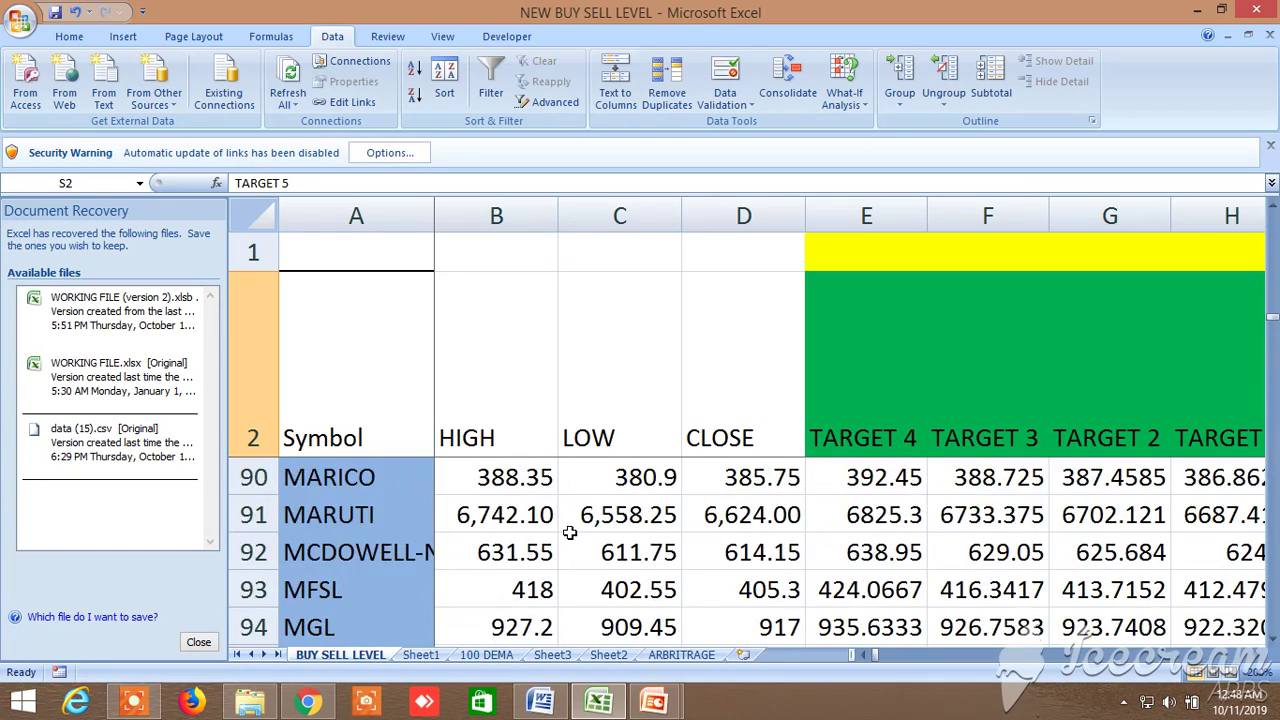
{"action": "scroll", "coordinate": [569, 533], "scroll_direction": "up", "scroll_amount": 20}
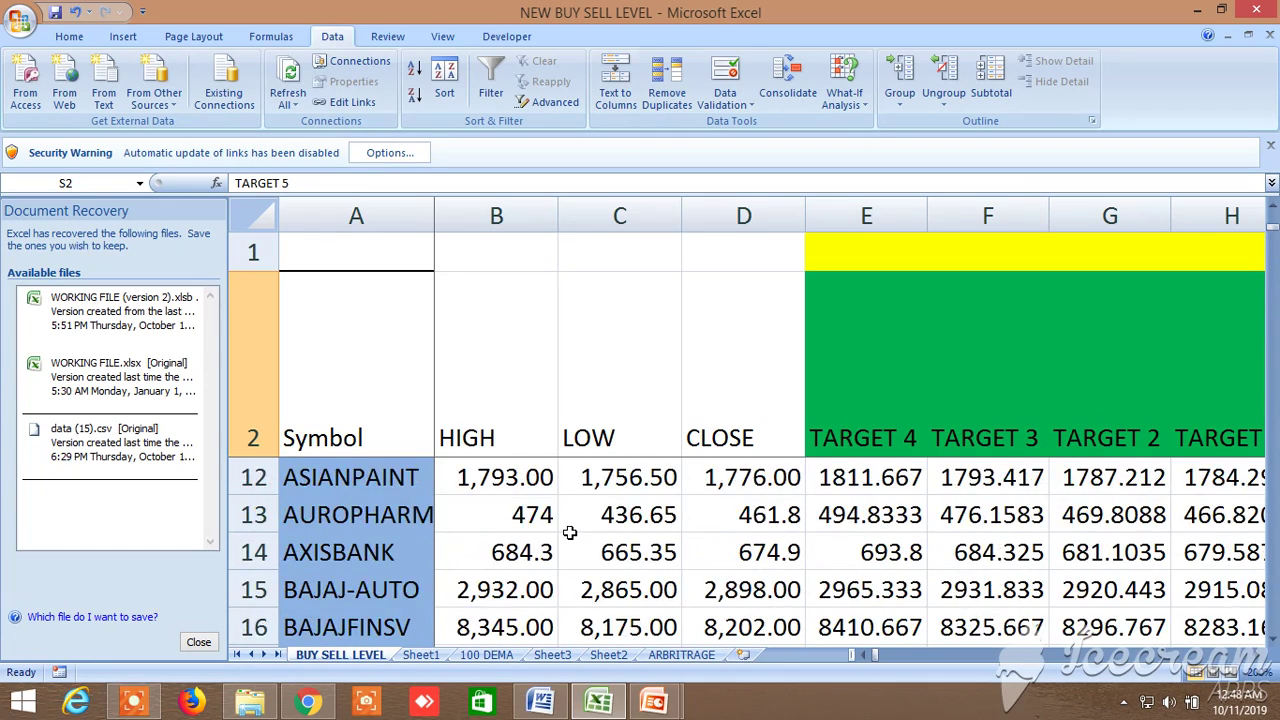
Step: Examine the BUY ABOVE column and the targets on both sides of it for the unfiltered symbols
{"action": "left_click", "coordinate": [1256, 656]}
{"action": "left_click", "coordinate": [1256, 656]}
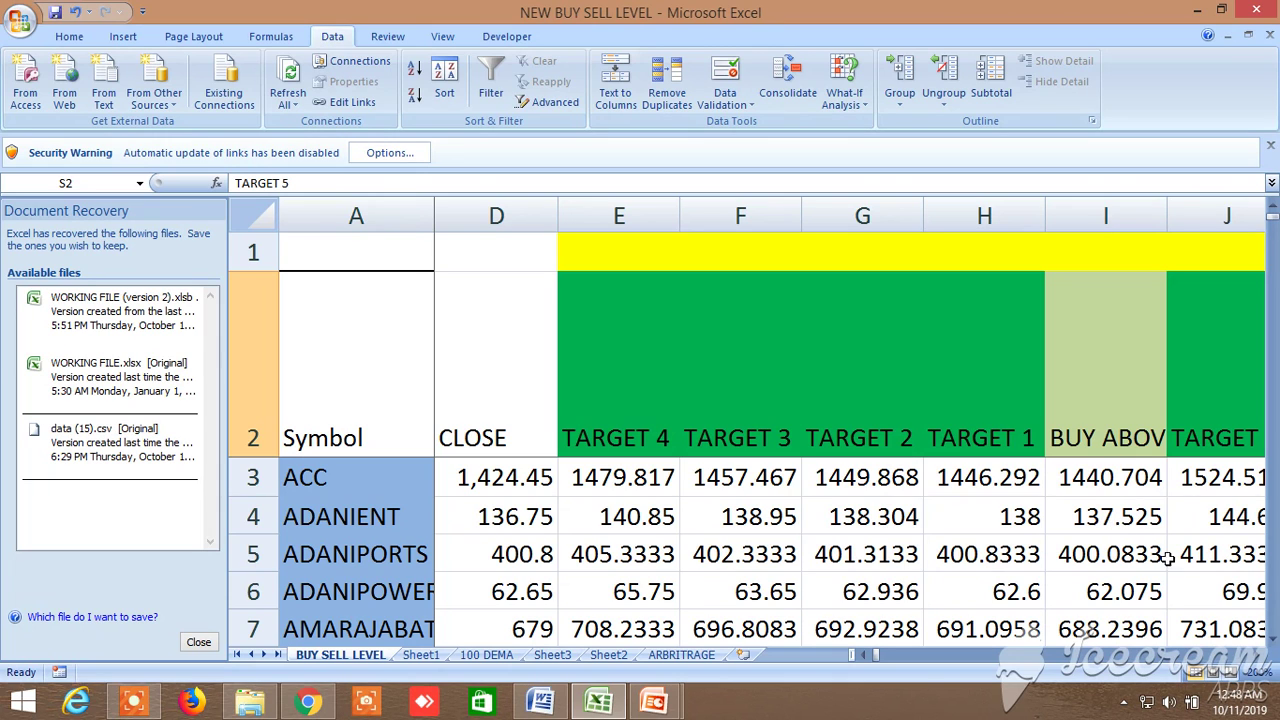
{"action": "left_click", "coordinate": [1256, 656]}
{"action": "left_click", "coordinate": [1256, 656]}
{"action": "left_click", "coordinate": [1256, 656]}
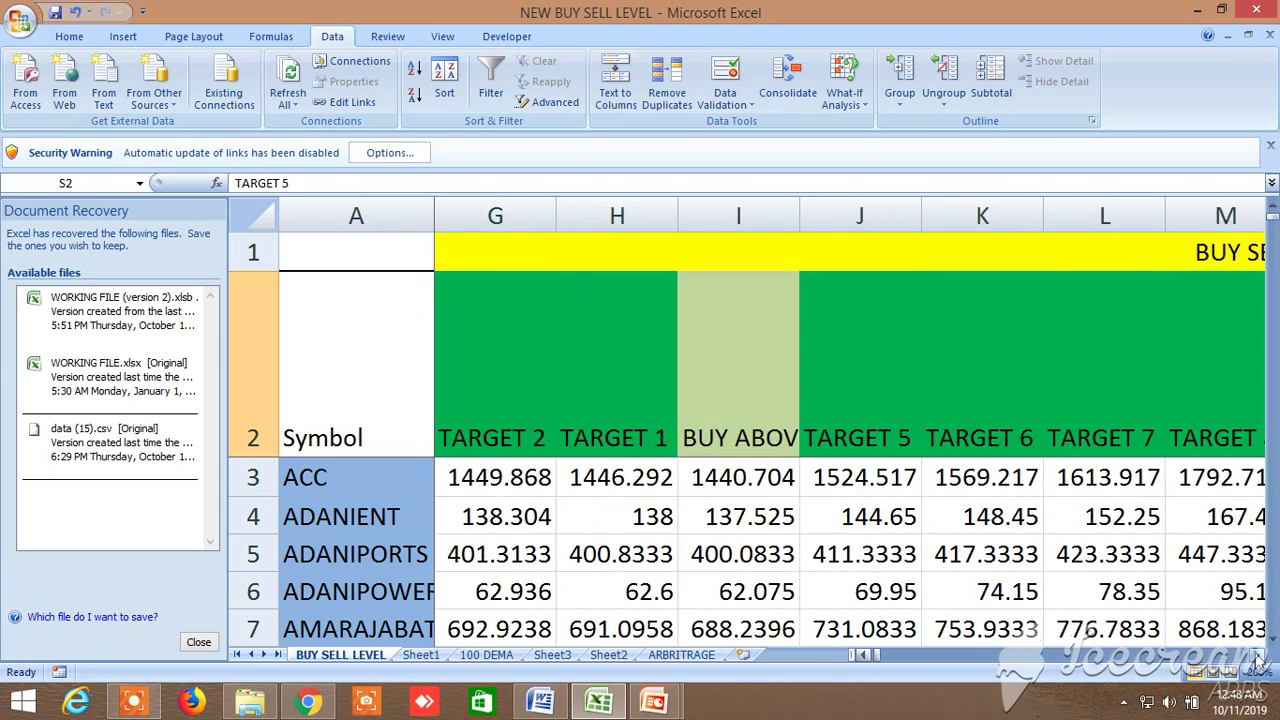
{"action": "left_click", "coordinate": [1256, 656]}
{"action": "left_click", "coordinate": [1256, 656]}
{"action": "mouse_move", "coordinate": [880, 655]}
{"action": "left_mouse_down"}
{"action": "mouse_move", "coordinate": [950, 672]}
{"action": "mouse_move", "coordinate": [861, 665]}
{"action": "left_mouse_up"}
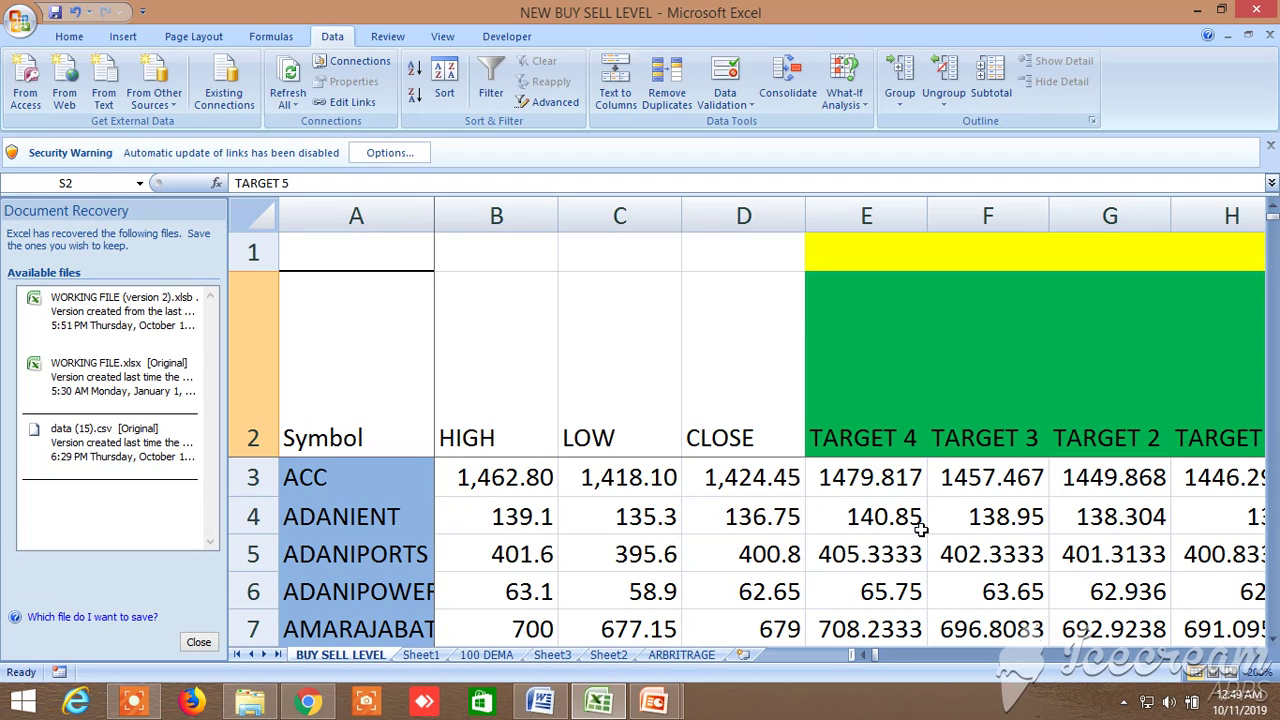
Step: Inspect the BUY ABOVE heading and TARGET 1 through TARGET 4 in turn, with their values in the full symbol list
{"action": "scroll", "coordinate": [920, 530], "scroll_direction": "down", "scroll_amount": 2}
{"action": "scroll", "coordinate": [920, 530], "scroll_direction": "up", "scroll_amount": 2}
{"action": "scroll", "coordinate": [1015, 540], "scroll_direction": "down", "scroll_amount": 3}
{"action": "scroll", "coordinate": [1015, 540], "scroll_direction": "up", "scroll_amount": 3}
{"action": "left_click", "coordinate": [1257, 655]}
{"action": "left_click", "coordinate": [1257, 655]}
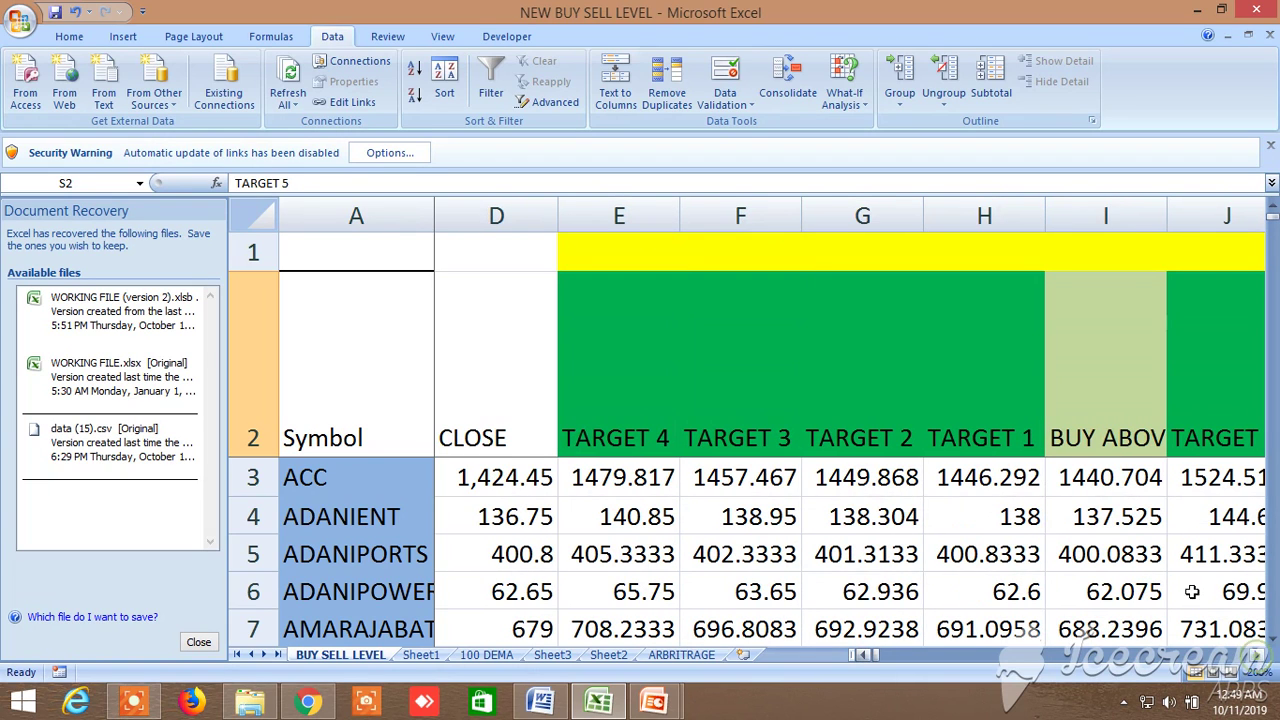
{"action": "left_click", "coordinate": [1091, 397]}
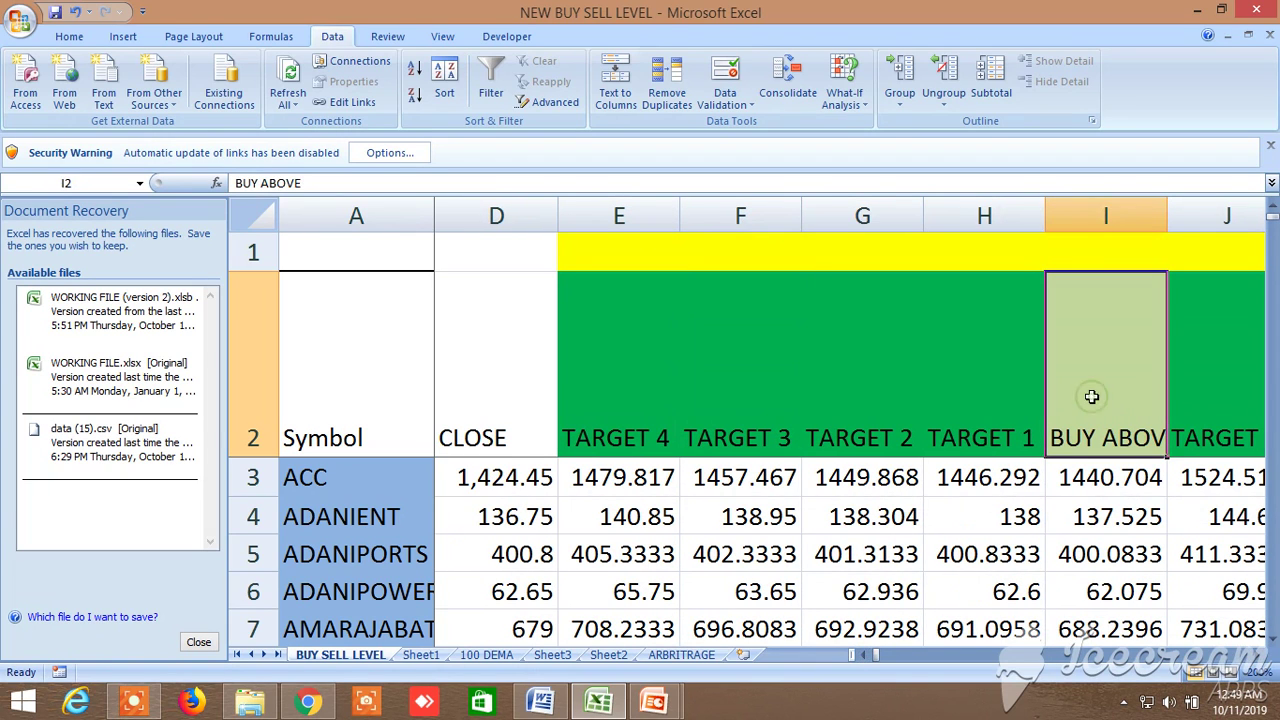
{"action": "left_click", "coordinate": [972, 380]}
{"action": "left_click", "coordinate": [868, 380]}
{"action": "left_click", "coordinate": [760, 368]}
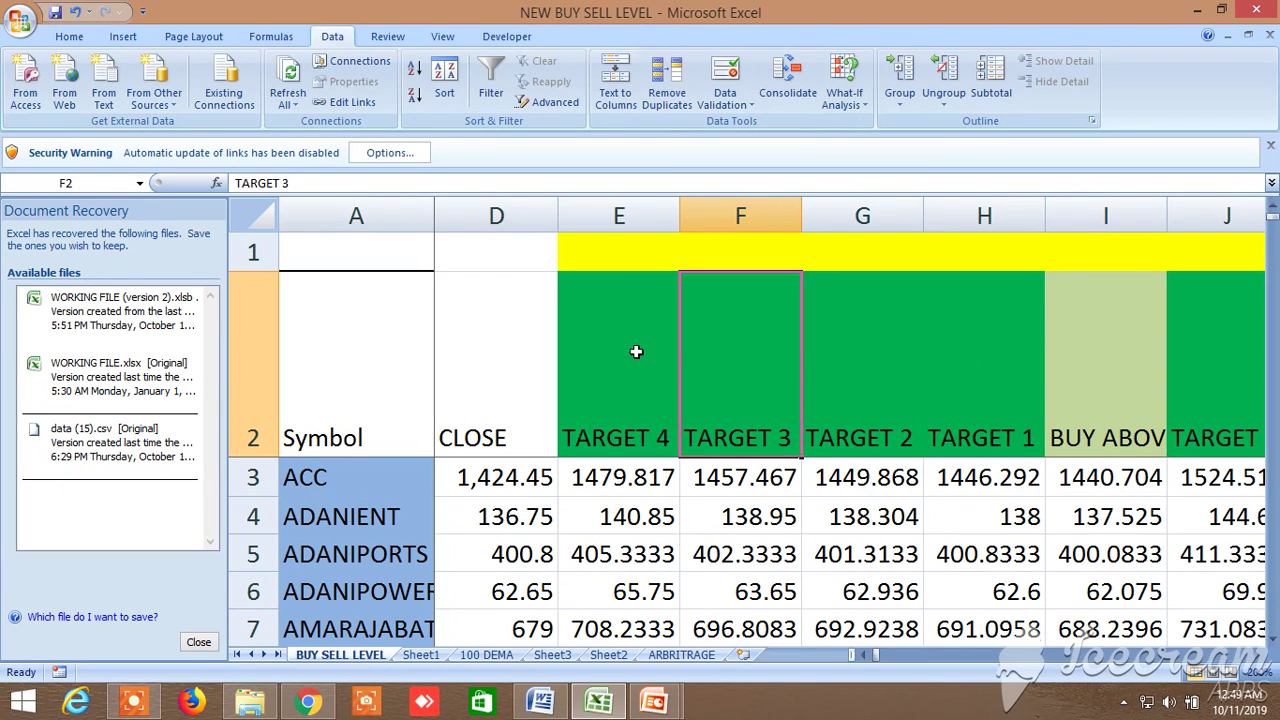
{"action": "left_click", "coordinate": [636, 351]}
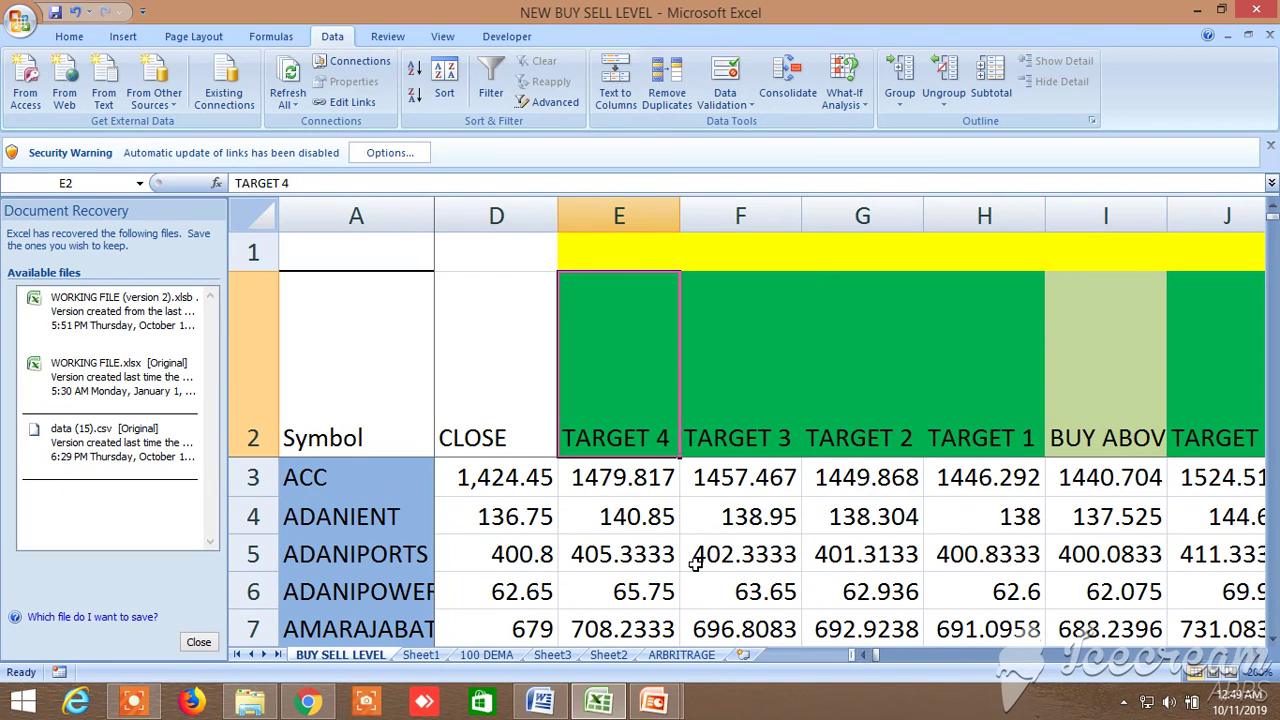
{"action": "scroll", "coordinate": [570, 555], "scroll_direction": "down", "scroll_amount": 4}
{"action": "scroll", "coordinate": [721, 584], "scroll_direction": "up", "scroll_amount": 4}
{"action": "left_click", "coordinate": [858, 655]}
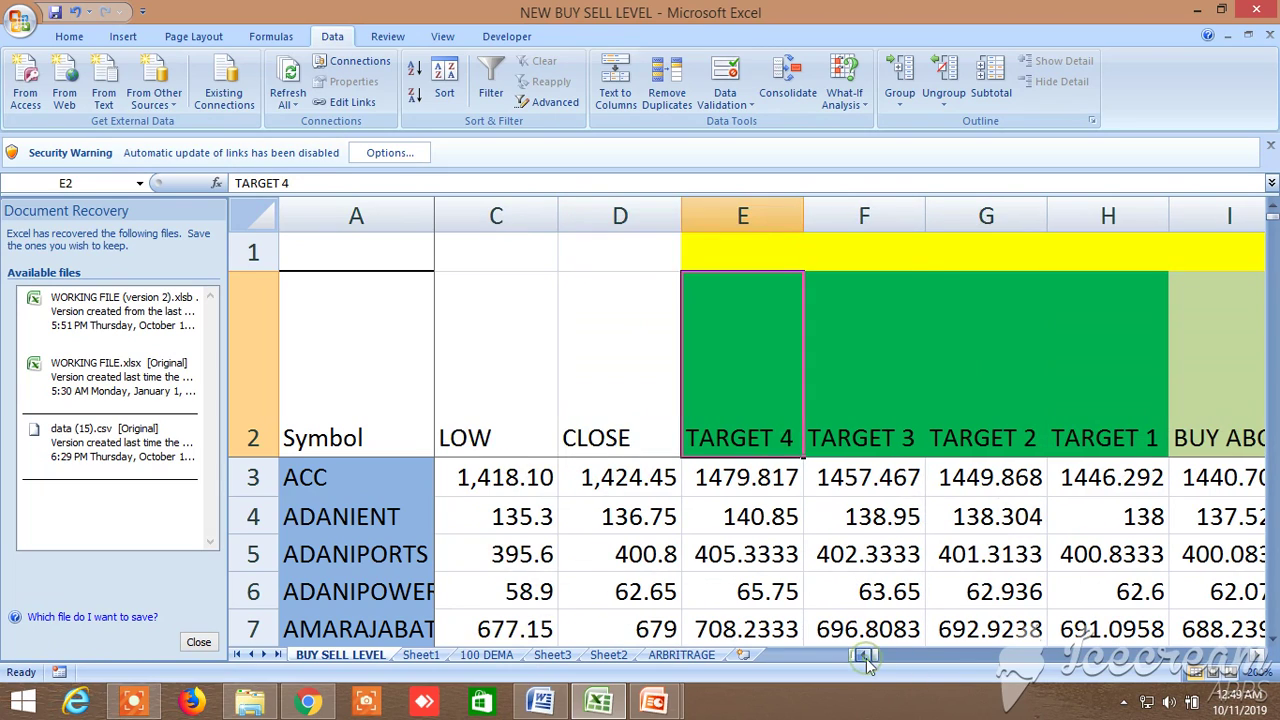
Step: Look down the full symbol list to the BANKNIFTY and NIFTY futures and index rows
{"action": "left_click", "coordinate": [858, 655]}
{"action": "scroll", "coordinate": [660, 575], "scroll_direction": "down", "scroll_amount": 20}
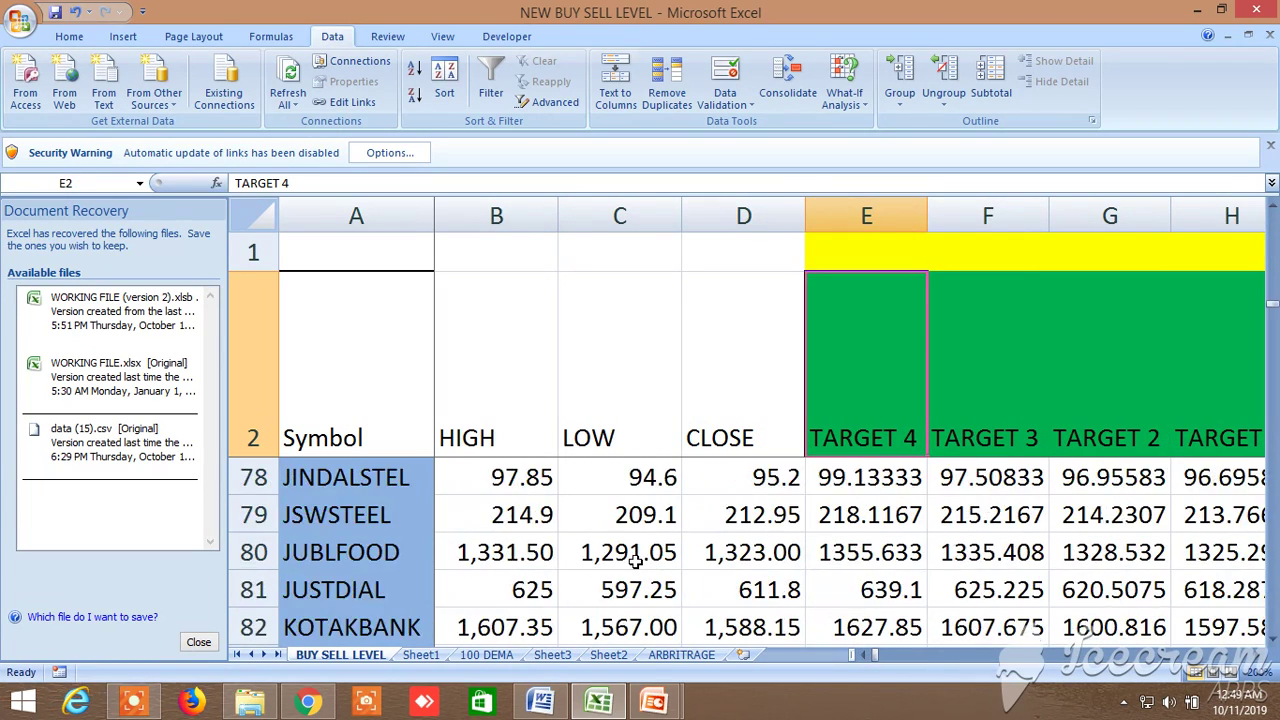
{"action": "scroll", "coordinate": [634, 562], "scroll_direction": "down", "scroll_amount": 20}
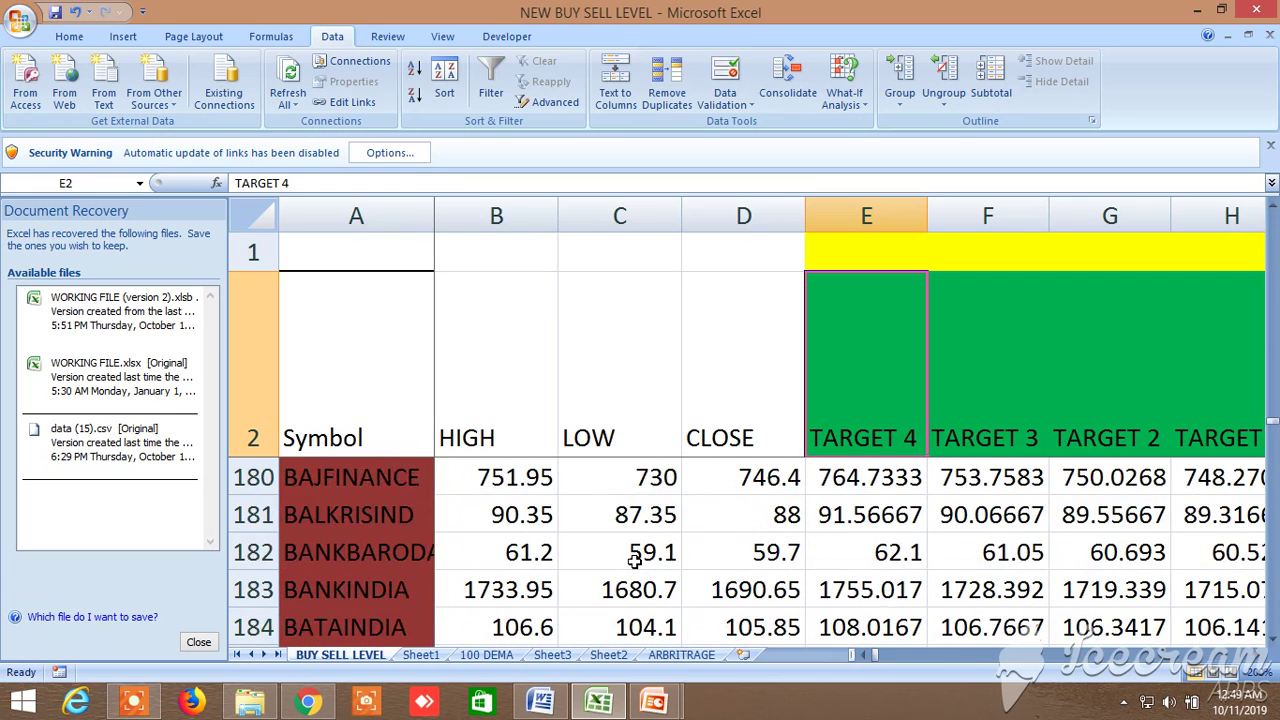
{"action": "scroll", "coordinate": [634, 562], "scroll_direction": "up", "scroll_amount": 4}
{"action": "scroll", "coordinate": [634, 562], "scroll_direction": "up", "scroll_amount": 3}
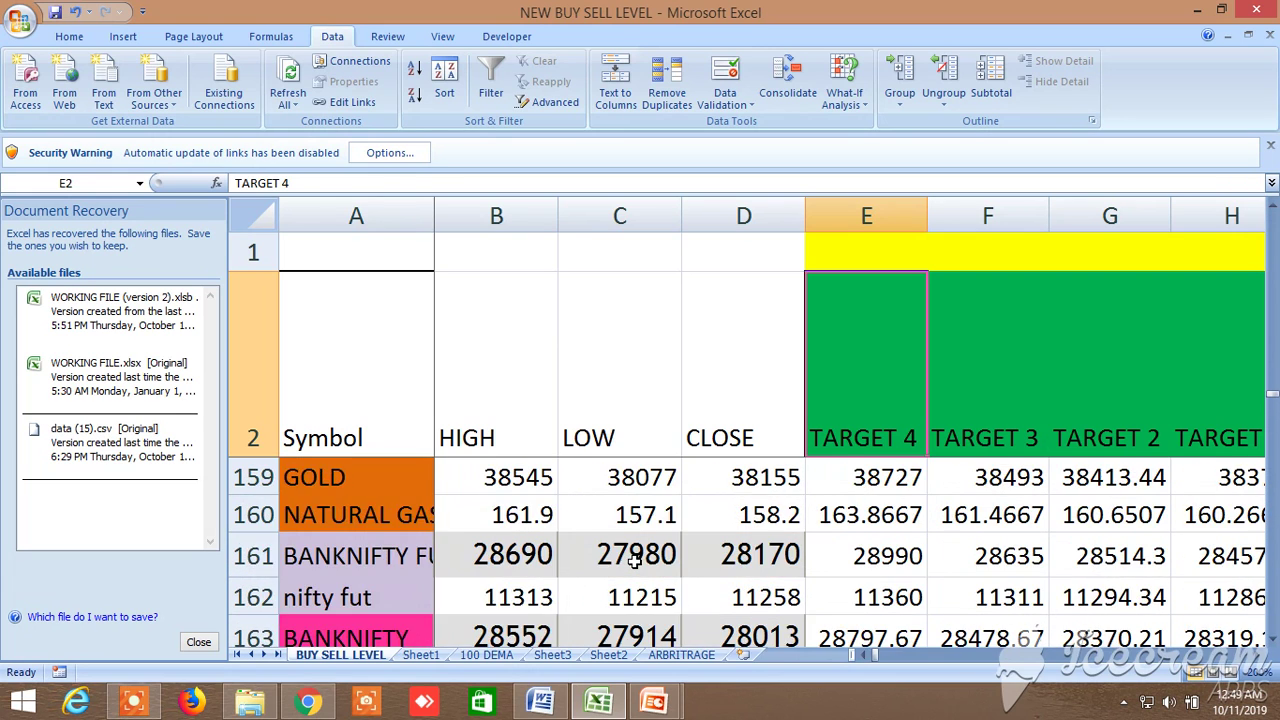
{"action": "scroll", "coordinate": [634, 562], "scroll_direction": "down", "scroll_amount": 1}
{"action": "scroll", "coordinate": [634, 562], "scroll_direction": "up", "scroll_amount": 1}
{"action": "left_click", "coordinate": [1272, 638]}
{"action": "left_click", "coordinate": [1272, 640]}
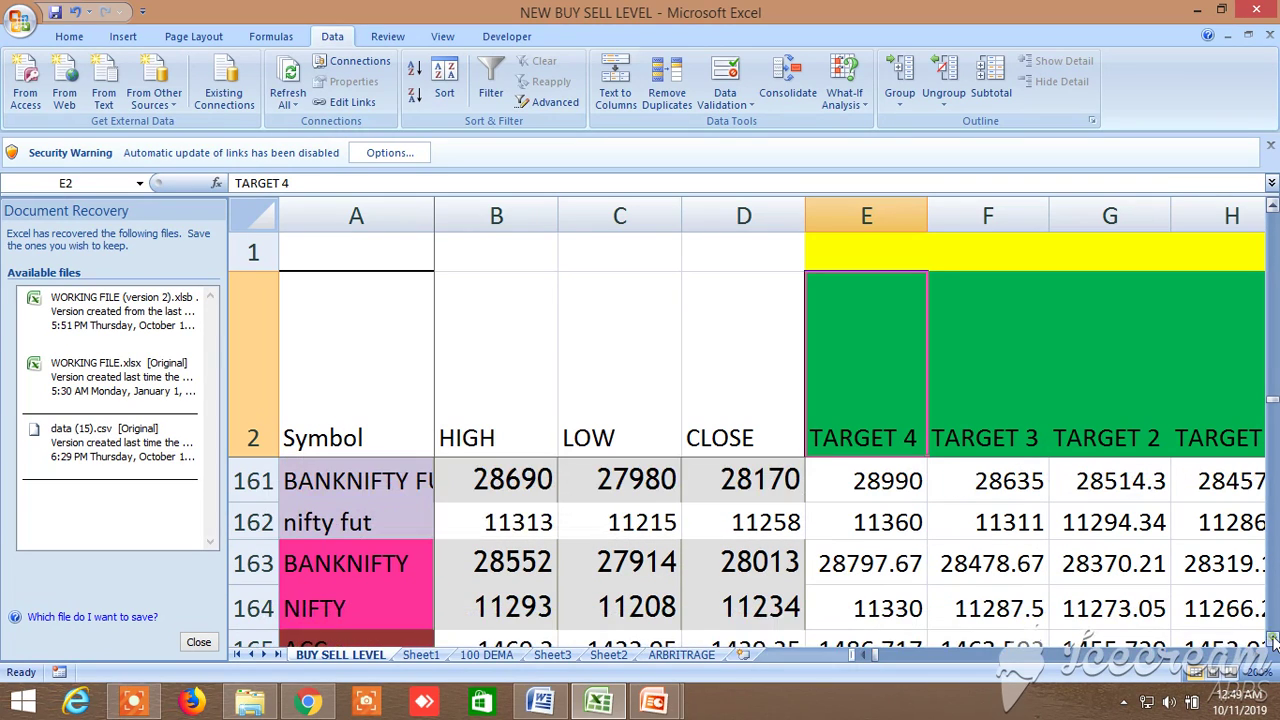
Step: Inspect the BANKNIFTY futures, nifty fut, BANKNIFTY and NIFTY rows in turn, across their targets to the SELL BELOW columns
{"action": "left_click", "coordinate": [405, 482]}
{"action": "left_click", "coordinate": [390, 528]}
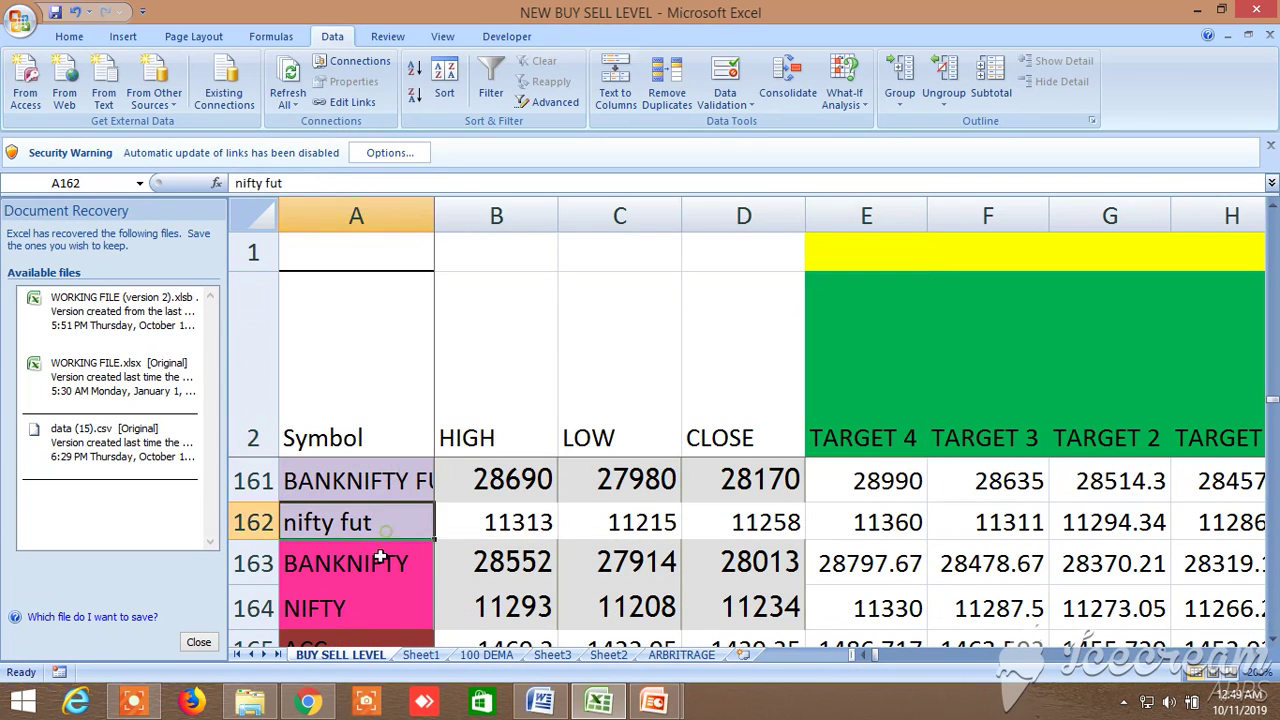
{"action": "left_click", "coordinate": [378, 566]}
{"action": "left_click", "coordinate": [370, 609]}
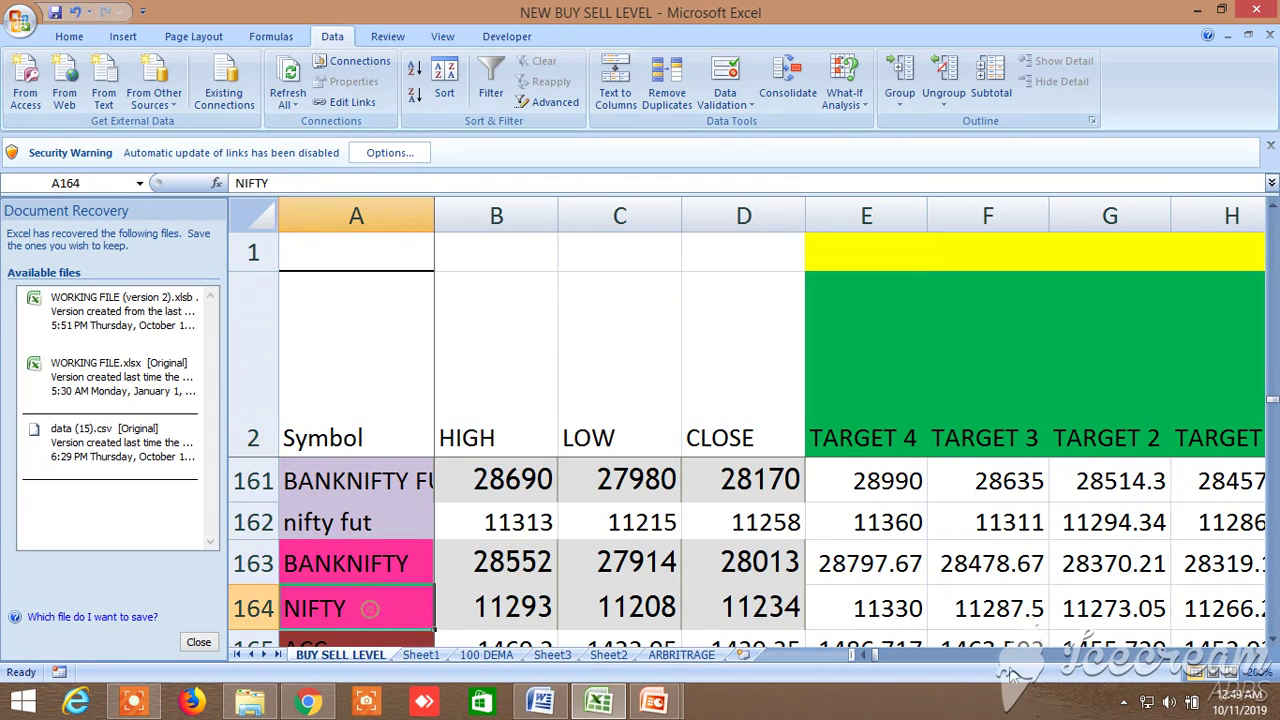
{"action": "left_click", "coordinate": [1259, 656]}
{"action": "left_click", "coordinate": [1259, 656]}
{"action": "left_click_drag", "start_coordinate": [1259, 656], "coordinate": [1259, 656]}
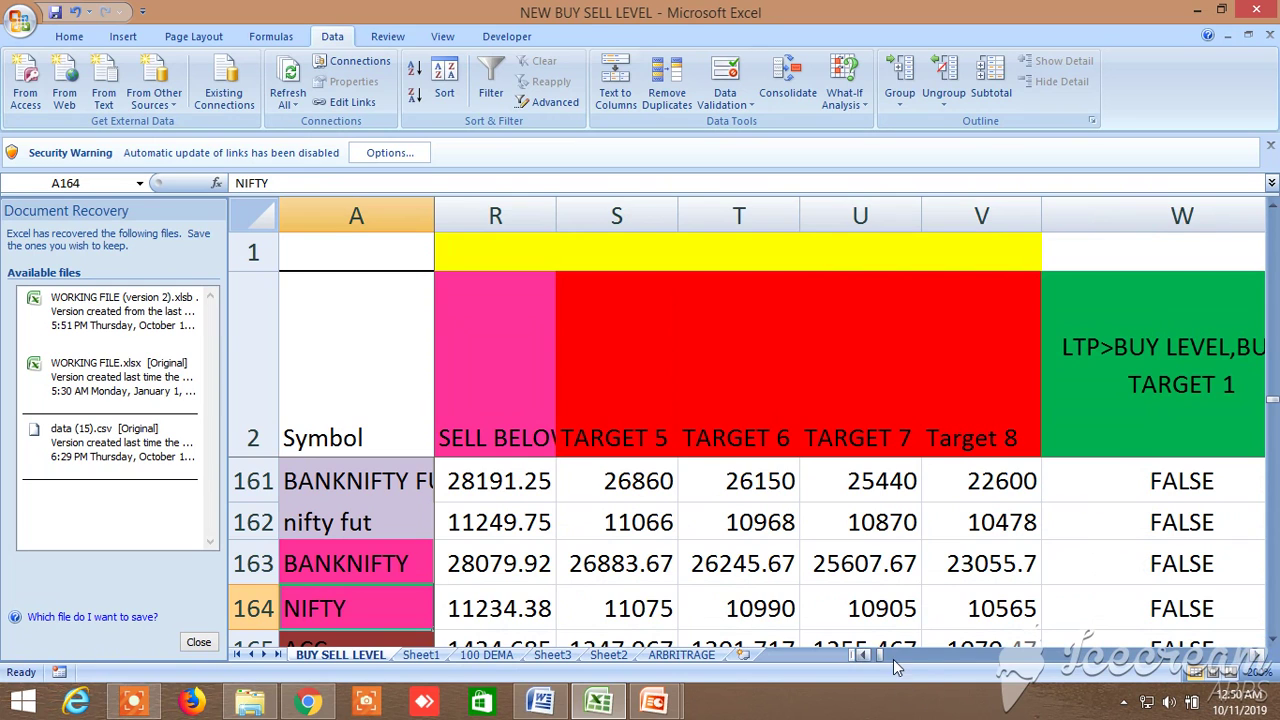
Step: Examine the FIBONACCI LEVEL columns from R1 onward for the NIFTY and BANKNIFTY rows
{"action": "left_click_drag", "start_coordinate": [880, 656], "coordinate": [927, 658]}
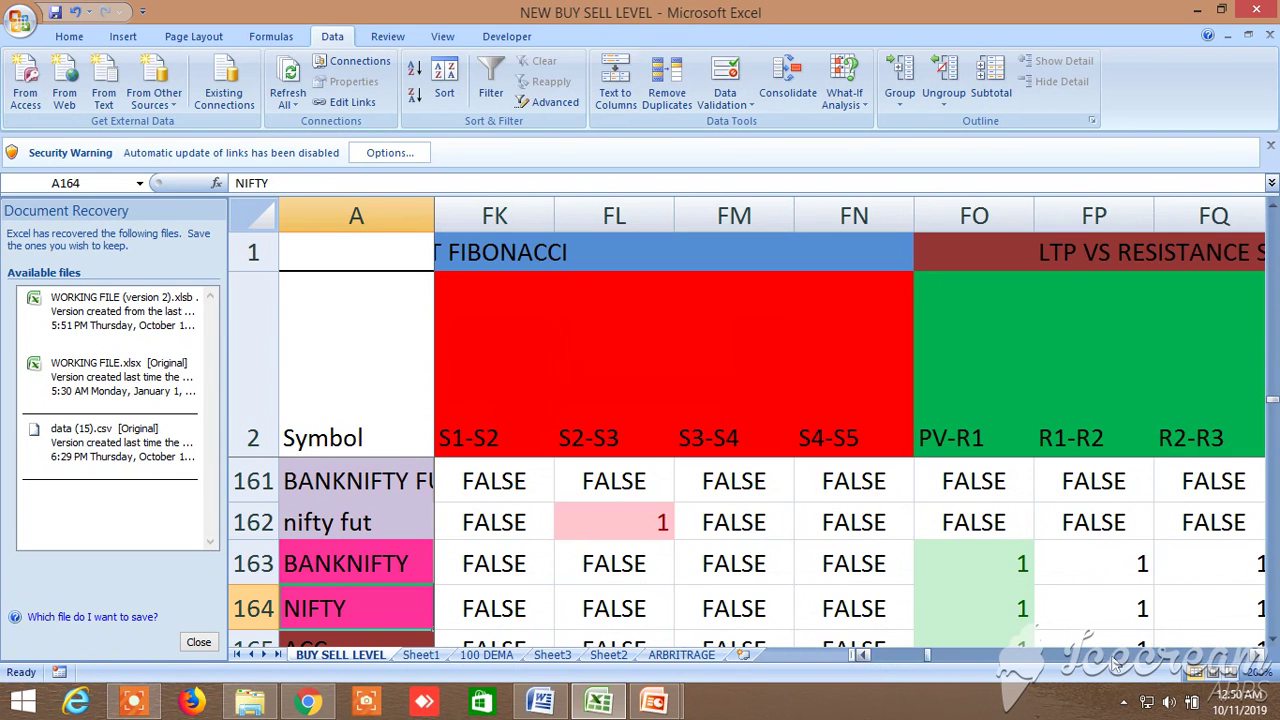
{"action": "left_click", "coordinate": [865, 655]}
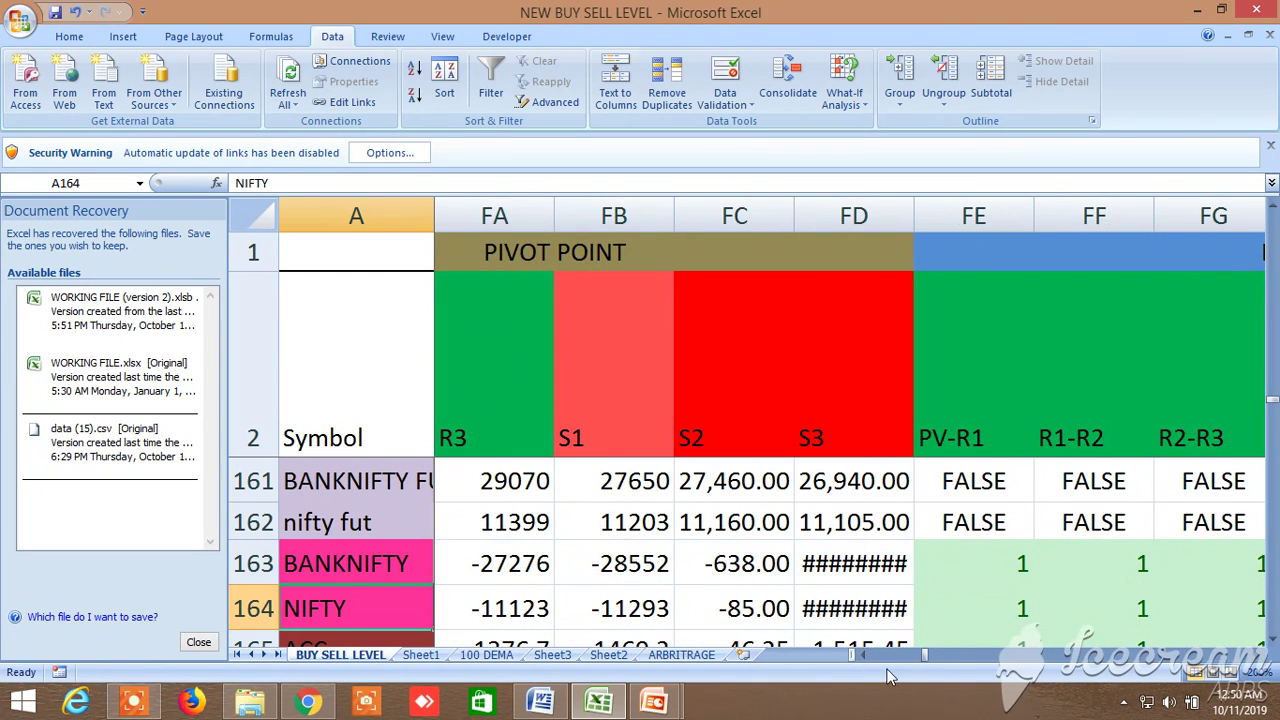
{"action": "left_click", "coordinate": [857, 657]}
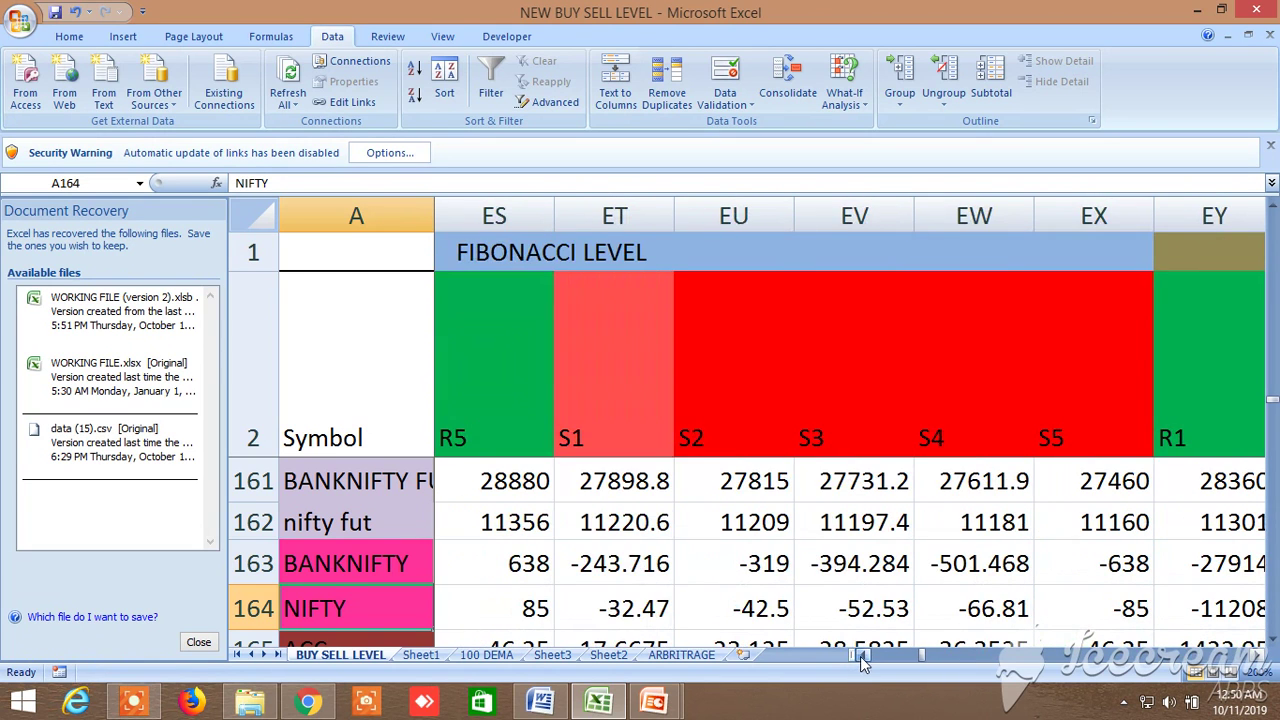
{"action": "left_click", "coordinate": [859, 656]}
{"action": "left_click", "coordinate": [859, 656]}
{"action": "left_click", "coordinate": [859, 656]}
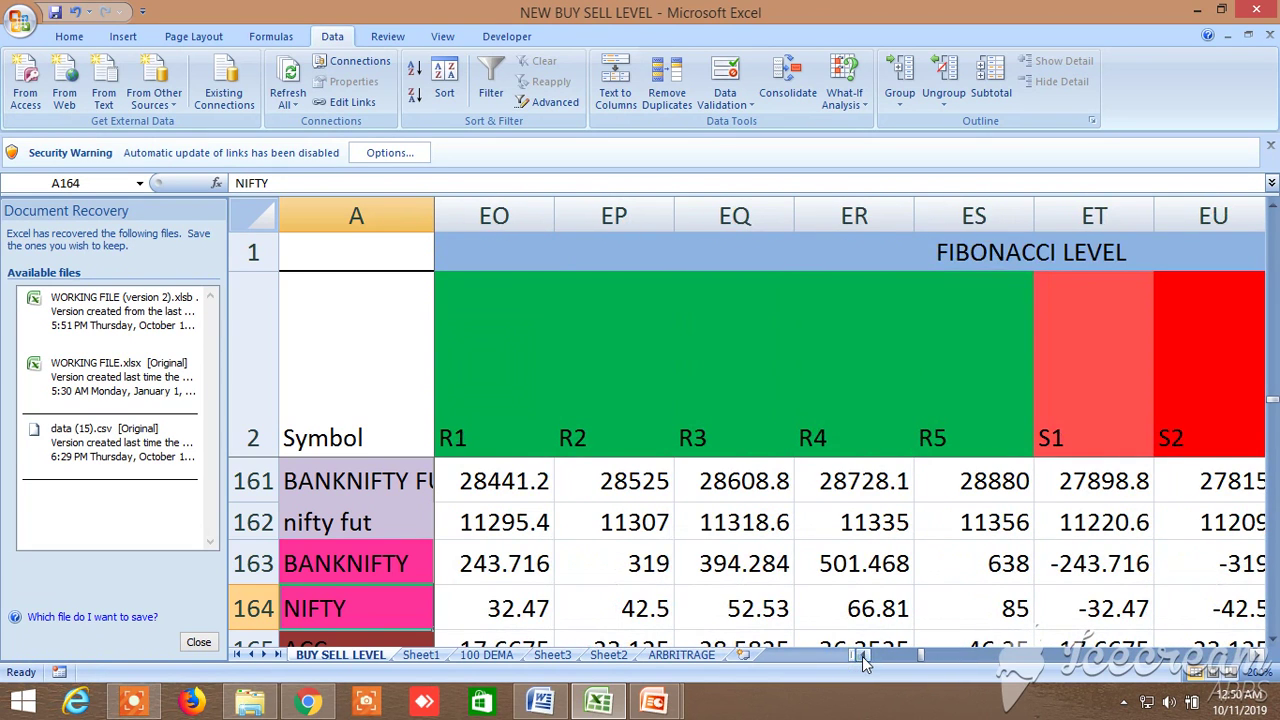
Step: Examine the remaining Fibonacci supports and the PIVOT POINT columns R1 to R3 and S1 to S3 for the index rows
{"action": "left_click", "coordinate": [1256, 656]}
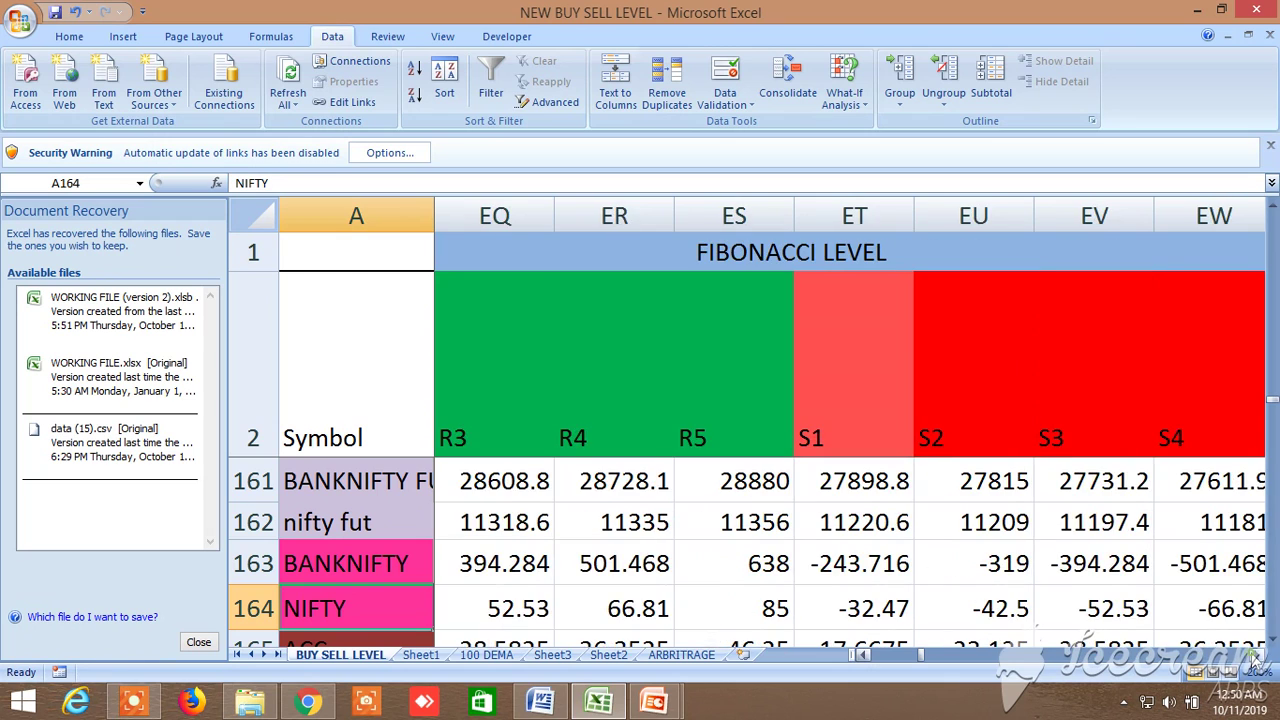
{"action": "left_click", "coordinate": [1256, 656]}
{"action": "left_click", "coordinate": [1256, 656]}
{"action": "left_click", "coordinate": [1256, 656]}
{"action": "left_click", "coordinate": [1256, 656]}
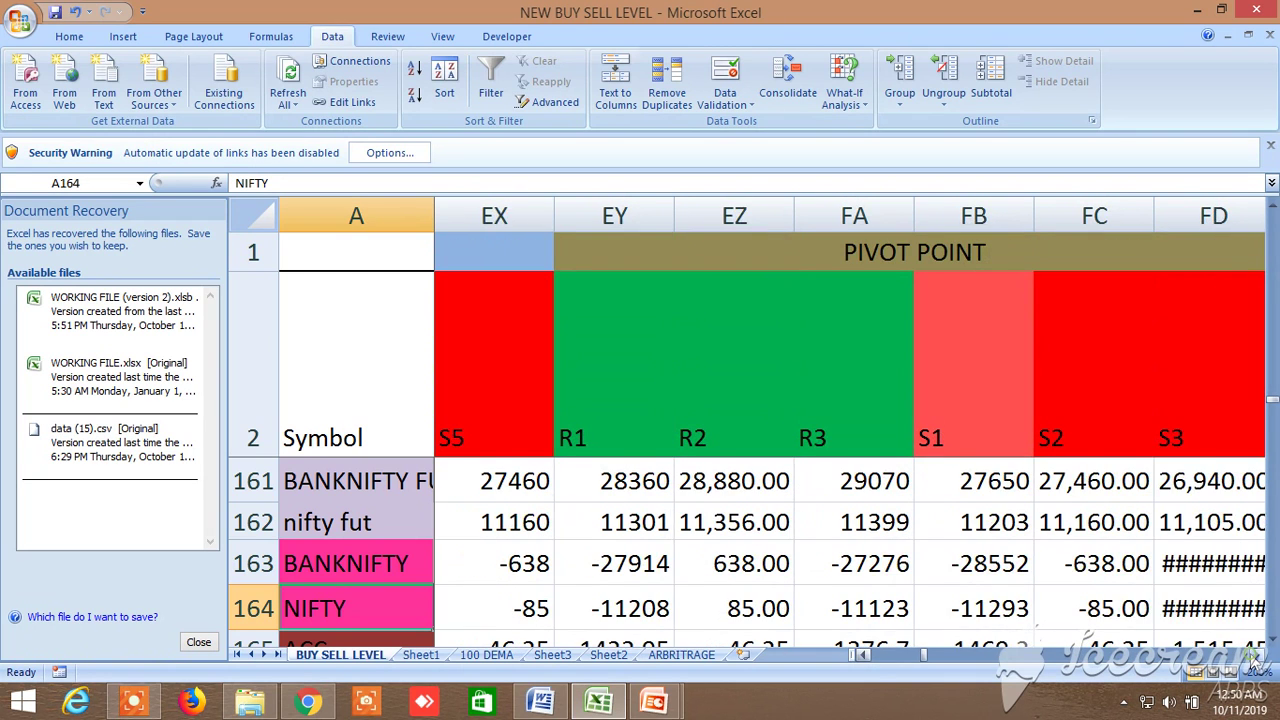
{"action": "left_click", "coordinate": [1256, 656]}
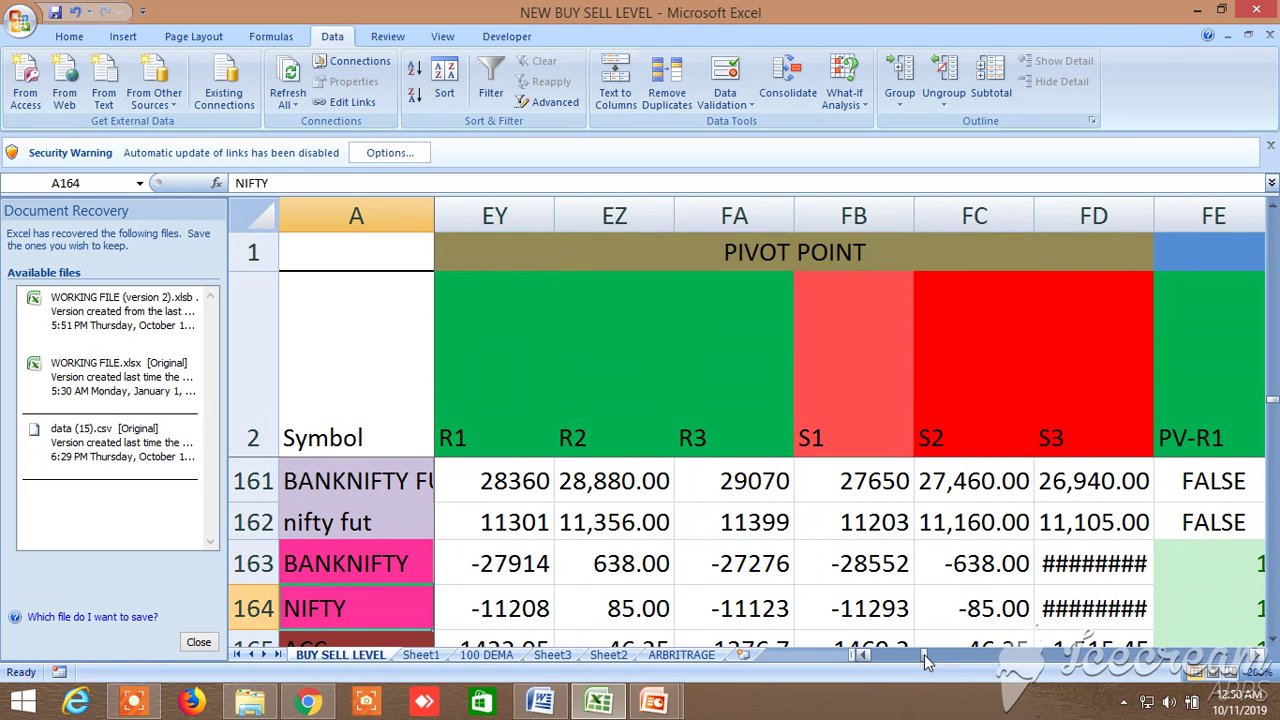
Step: Review the commodity rows from CRUDEOIL to LEAD across the buy, sell and target columns and the LTP comparison columns
{"action": "left_click_drag", "start_coordinate": [926, 661], "coordinate": [866, 657]}
{"action": "scroll", "coordinate": [555, 562], "scroll_direction": "up", "scroll_amount": 3}
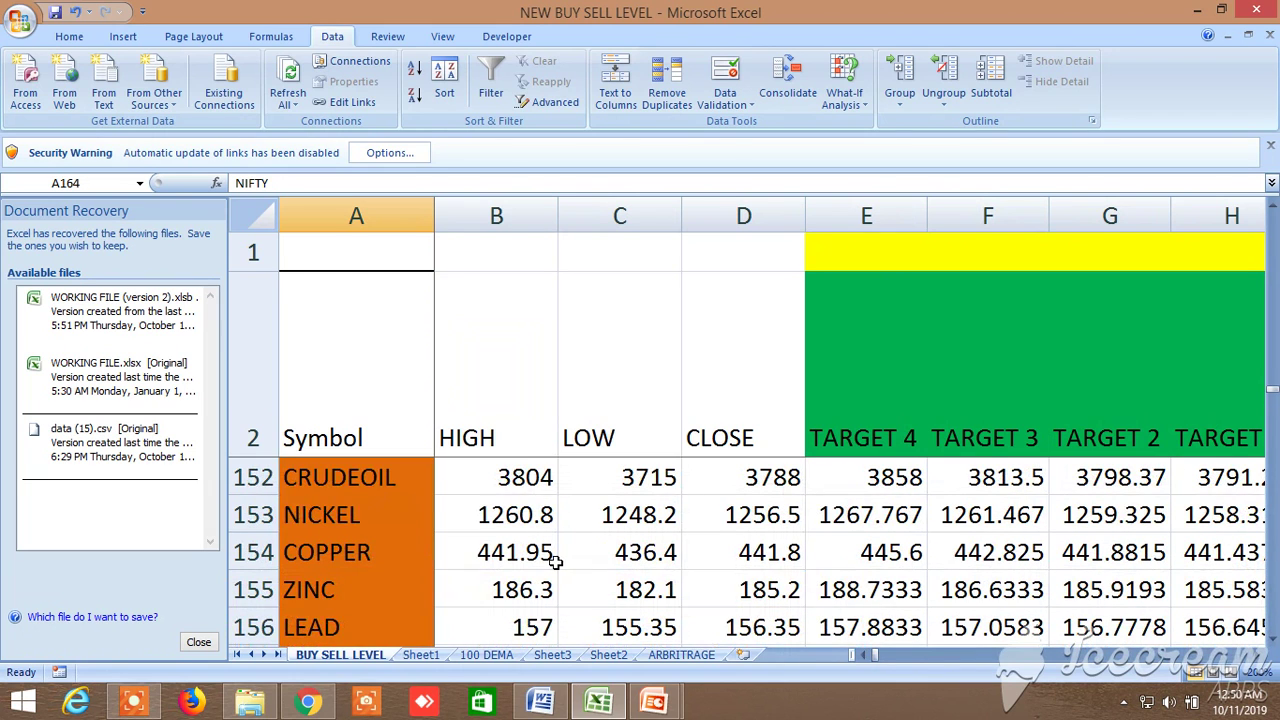
{"action": "scroll", "coordinate": [1258, 655], "scroll_direction": "right", "scroll_amount": 7}
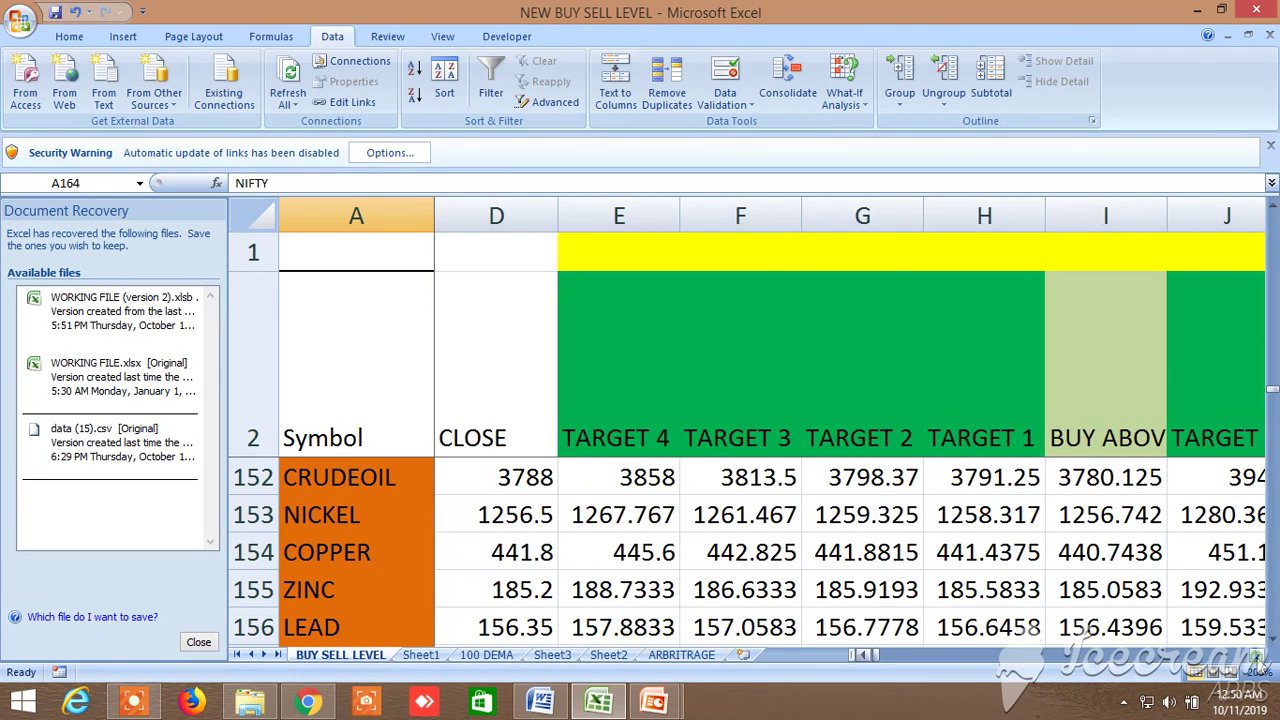
{"action": "scroll", "coordinate": [1258, 655], "scroll_direction": "right", "scroll_amount": 7}
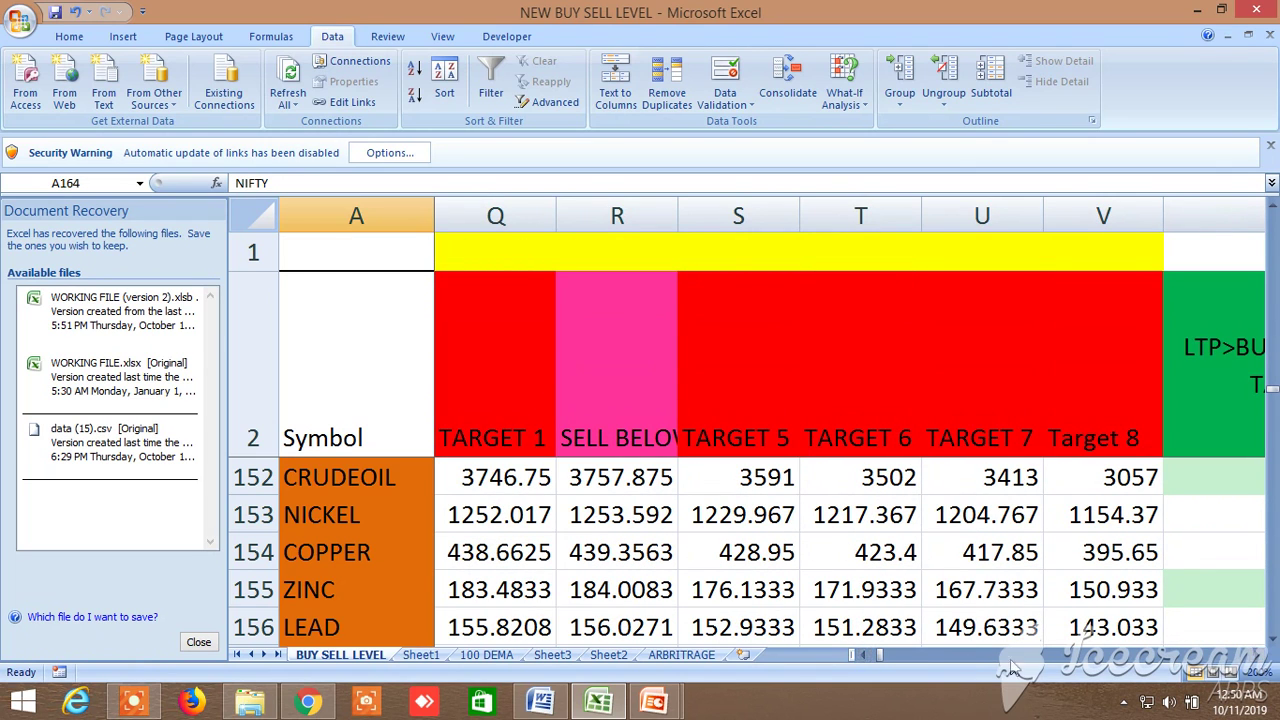
{"action": "left_click", "coordinate": [894, 651]}
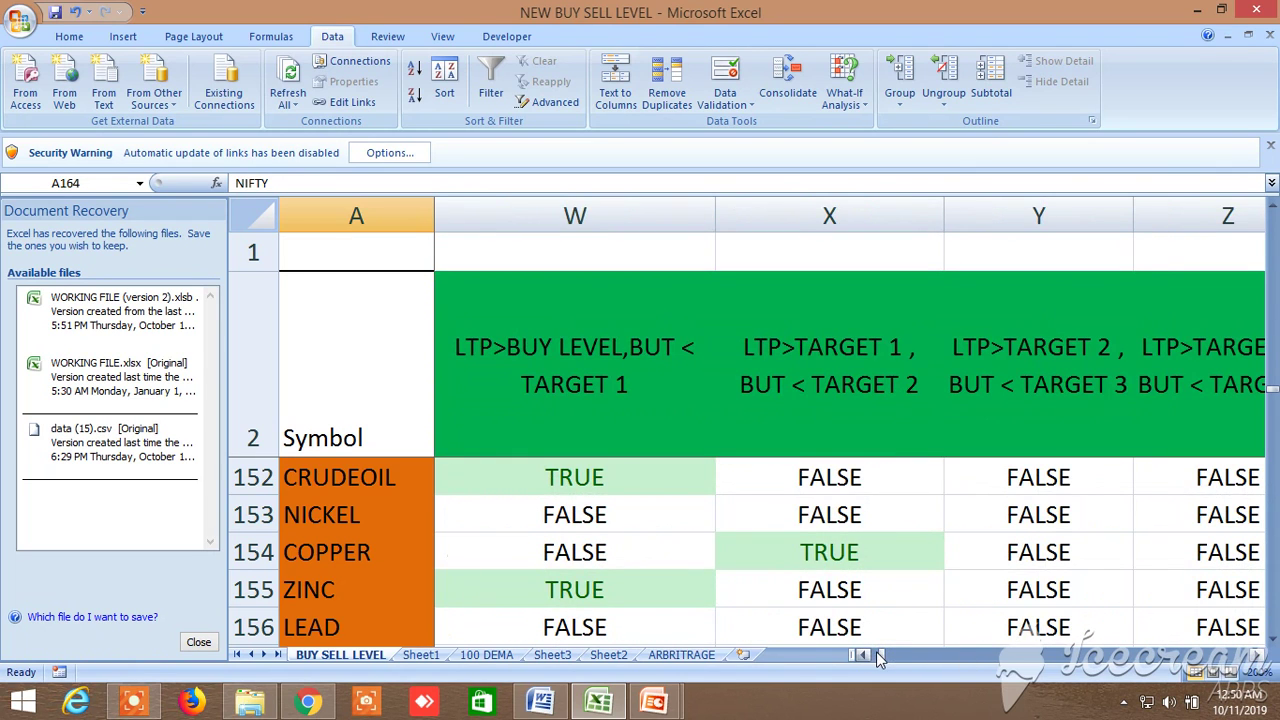
{"action": "left_click", "coordinate": [870, 652]}
{"action": "left_click_drag", "start_coordinate": [876, 651], "coordinate": [839, 652]}
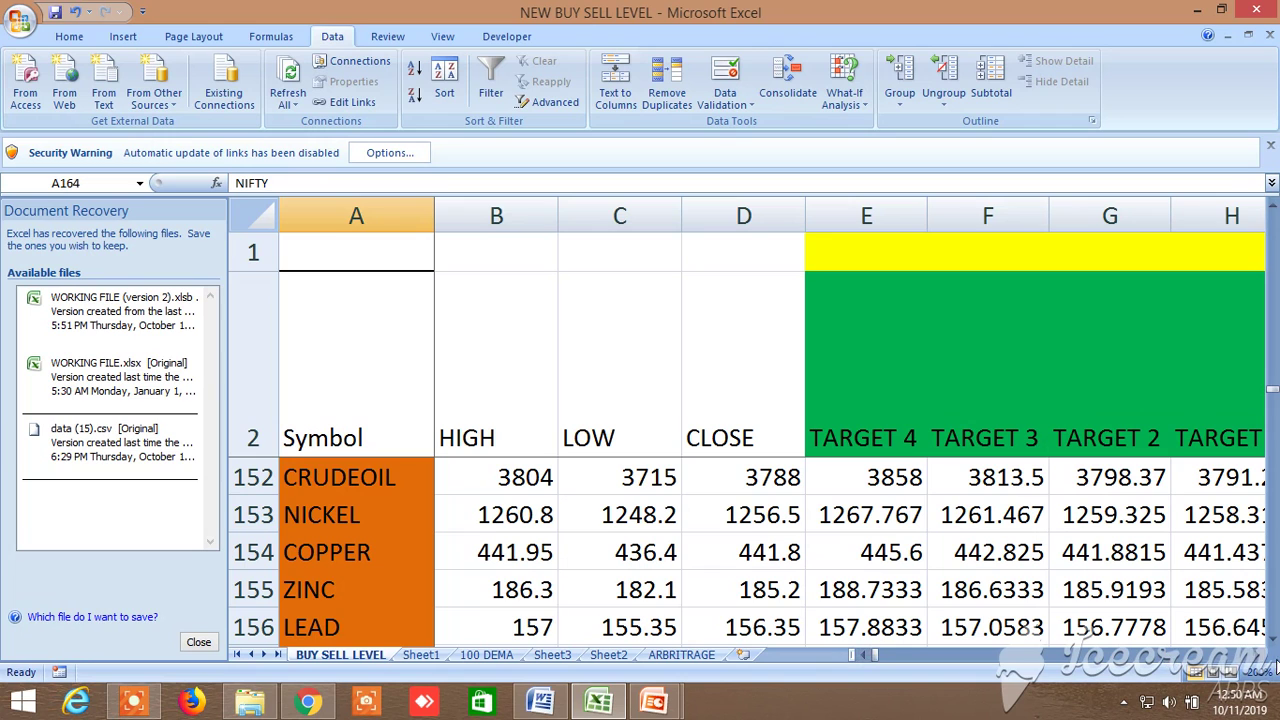
Step: Review the LEAD, ALUMINIUM, SILVER, GOLD and NATURAL GAS rows across to SELL BELOW and TARGET 5 through Target 8
{"action": "left_click", "coordinate": [1273, 639]}
{"action": "left_click", "coordinate": [1273, 639]}
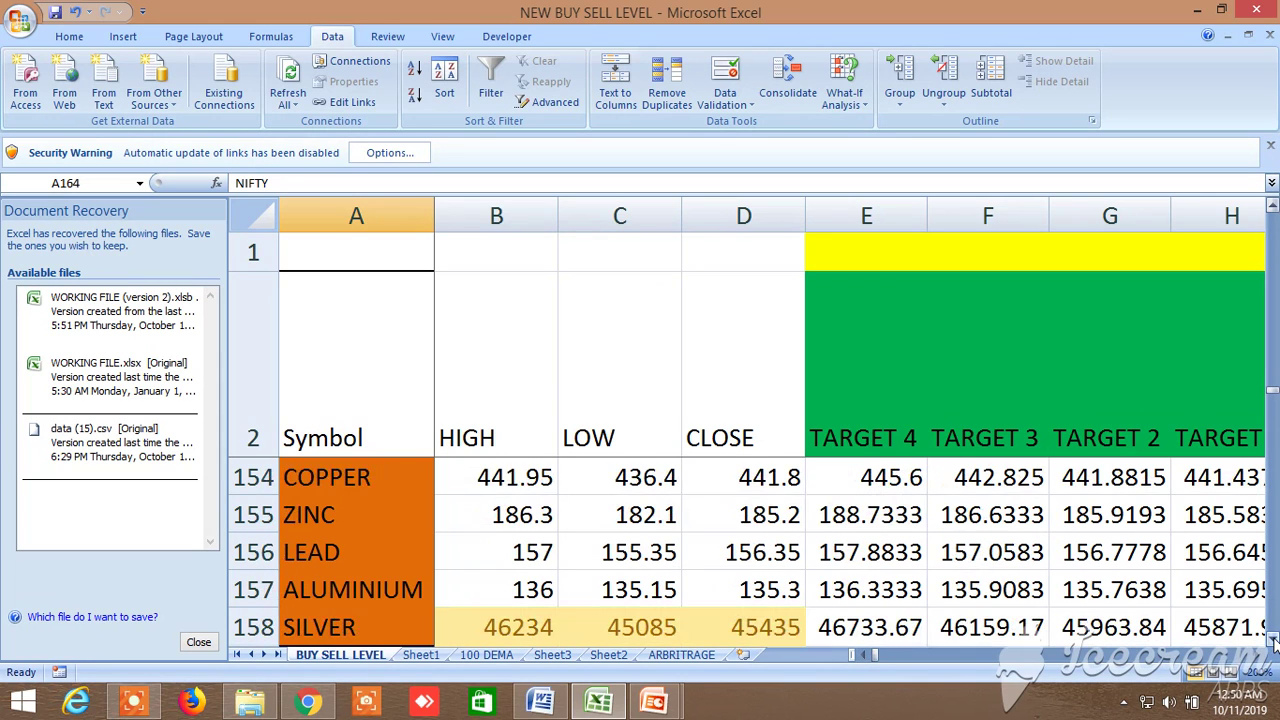
{"action": "left_click", "coordinate": [1273, 639]}
{"action": "left_click", "coordinate": [1273, 639]}
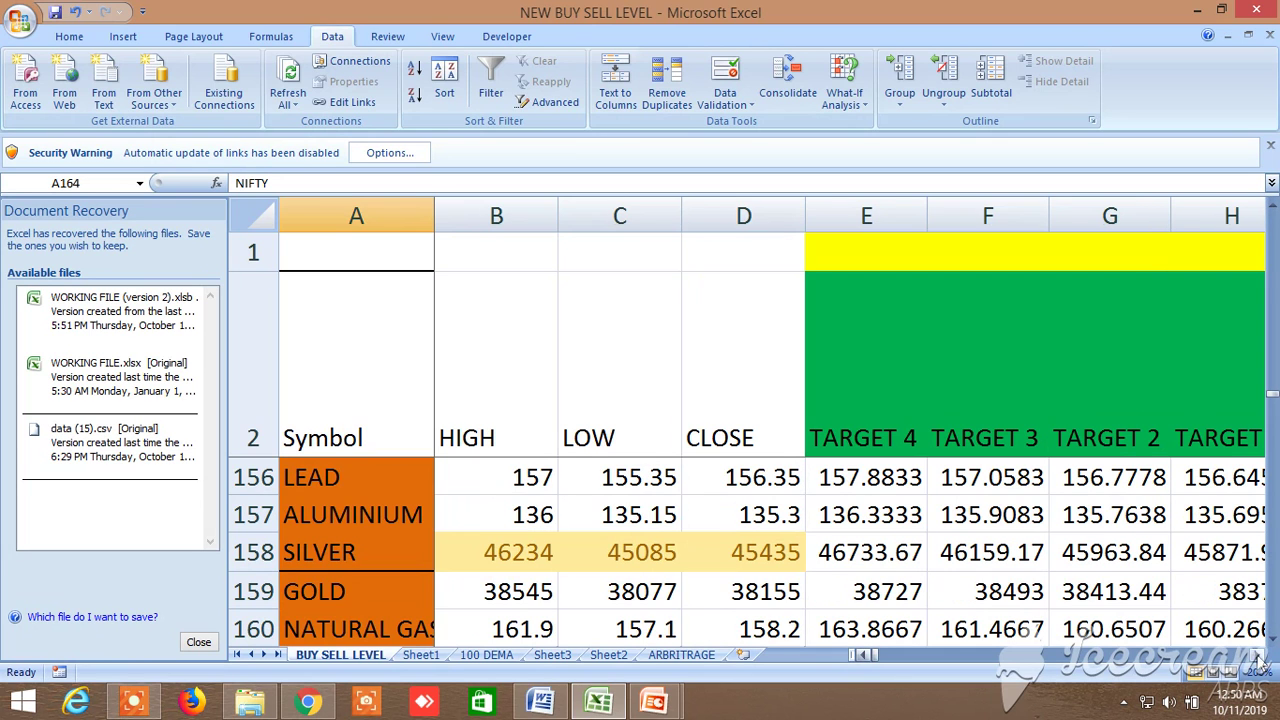
{"action": "left_click_drag", "start_coordinate": [1259, 658], "coordinate": [1259, 658]}
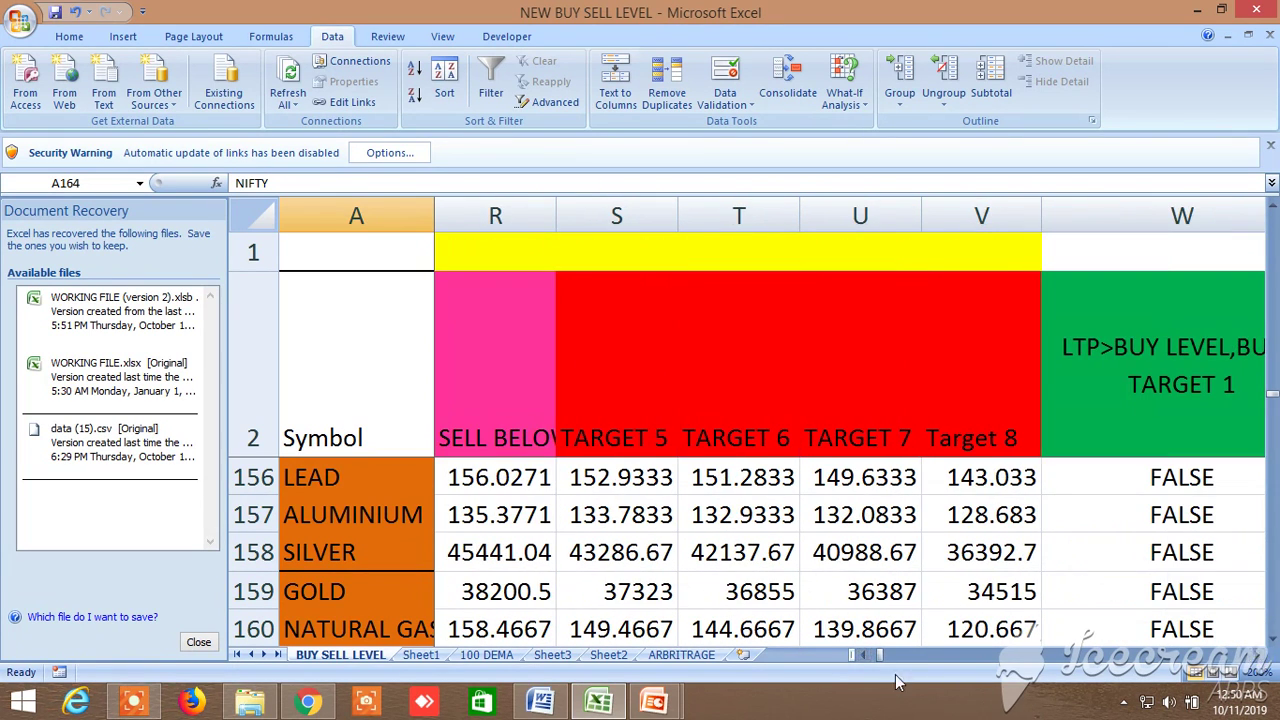
{"action": "left_click_drag", "start_coordinate": [866, 656], "coordinate": [866, 656]}
Step: Look over the commodity rows again, from CRUDEOIL's BUY ABOVE level and targets to the HIGH, LOW and CLOSE values of GOLD and NATURAL GAS
{"action": "scroll", "coordinate": [858, 636], "scroll_direction": "up", "scroll_amount": 2}
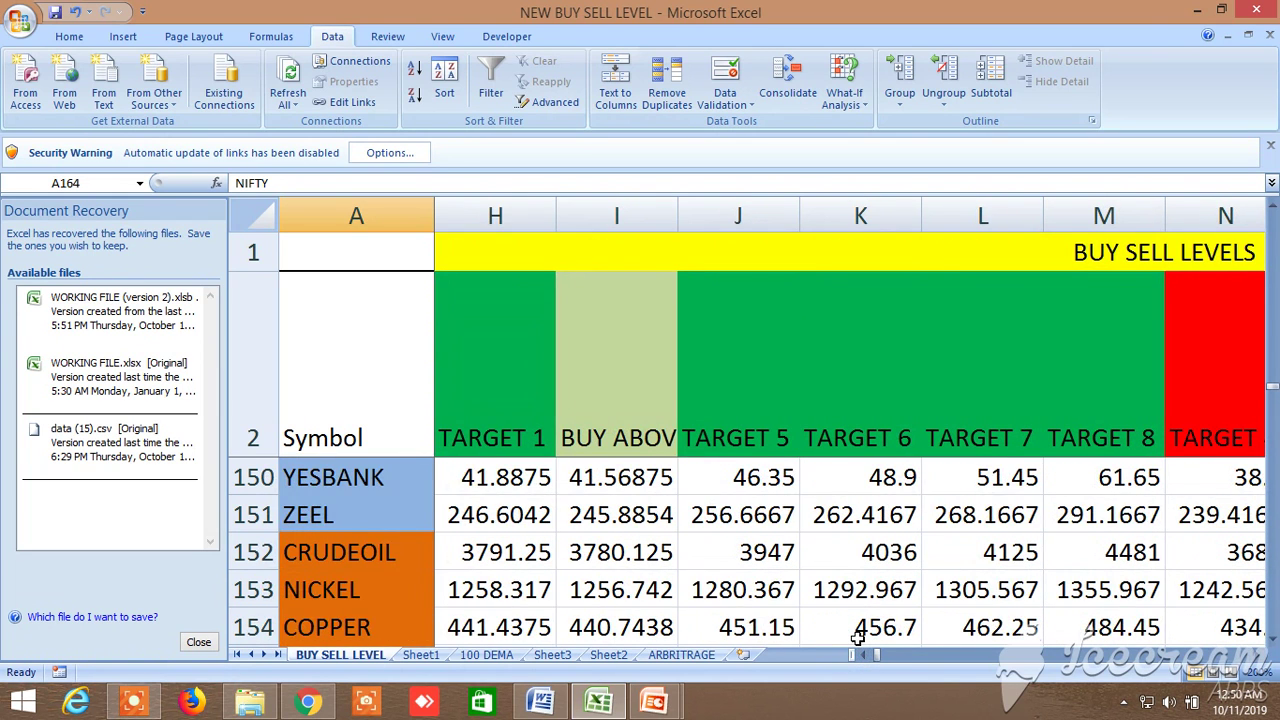
{"action": "scroll", "coordinate": [858, 636], "scroll_direction": "down", "scroll_amount": 1}
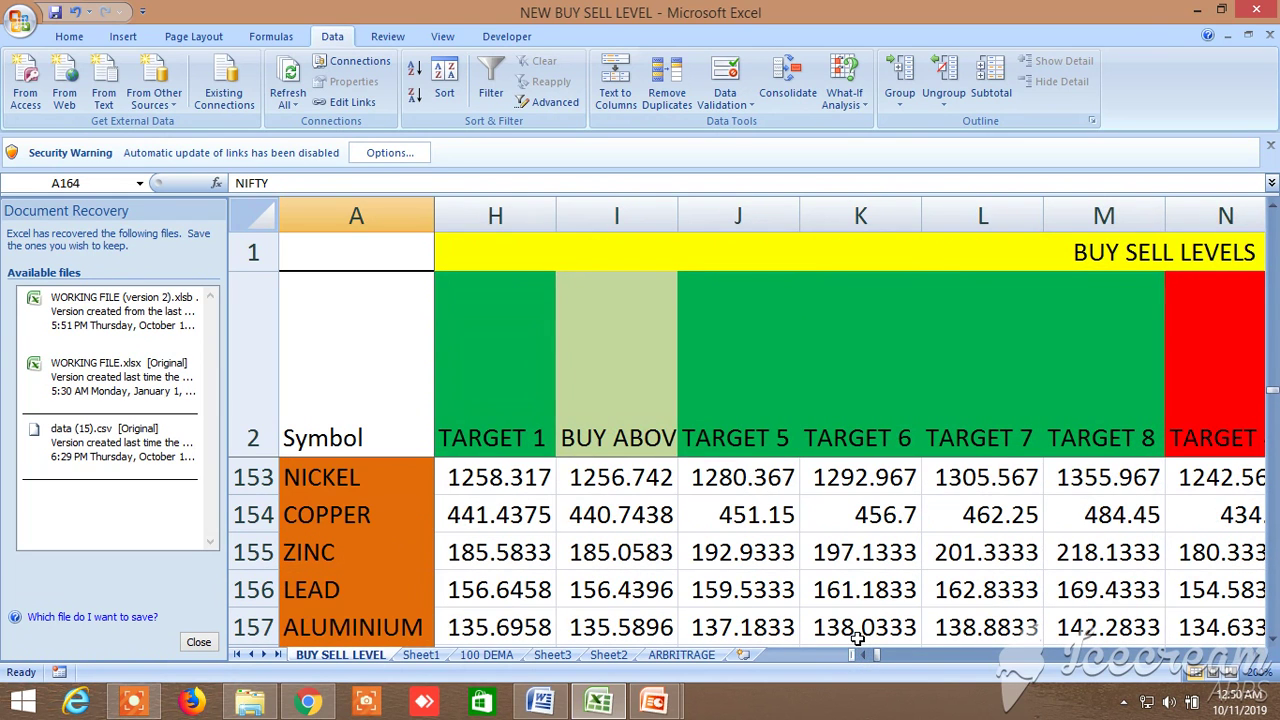
{"action": "left_click", "coordinate": [1272, 206]}
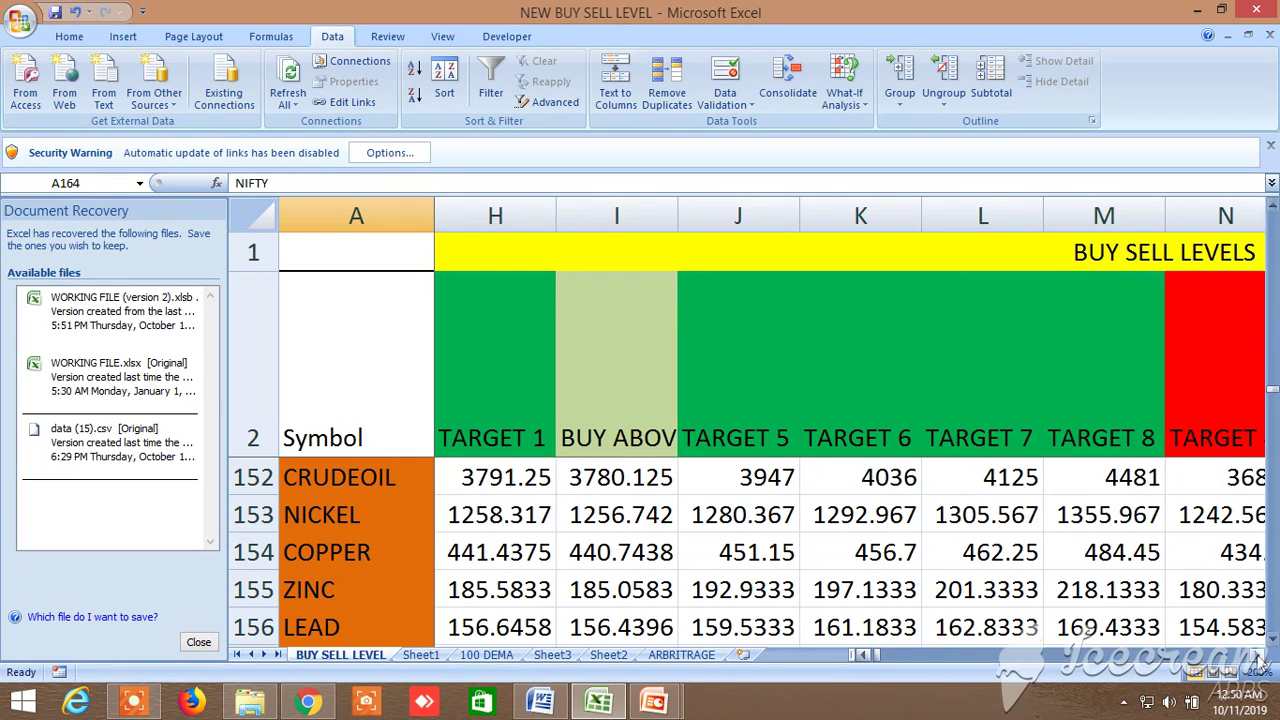
{"action": "left_click_drag", "start_coordinate": [1259, 660], "coordinate": [1259, 662]}
{"action": "left_click_drag", "start_coordinate": [924, 660], "coordinate": [860, 656]}
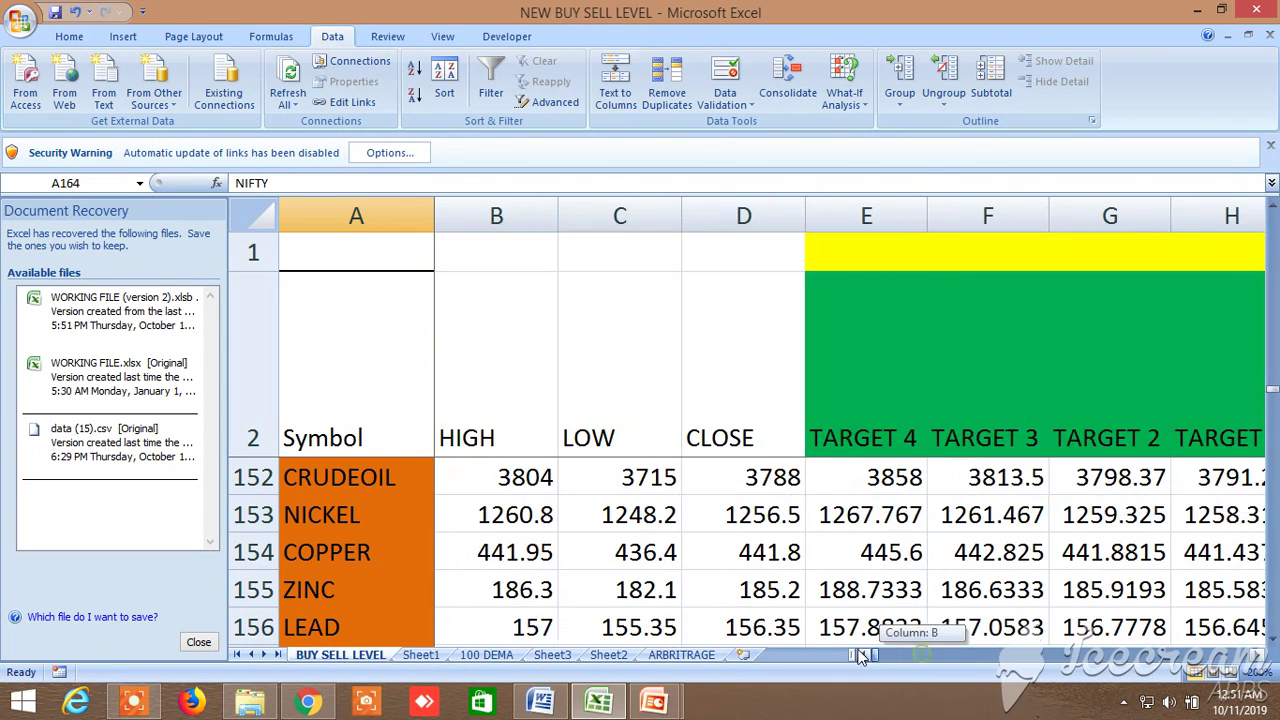
{"action": "left_click_drag", "start_coordinate": [1271, 643], "coordinate": [1271, 643]}
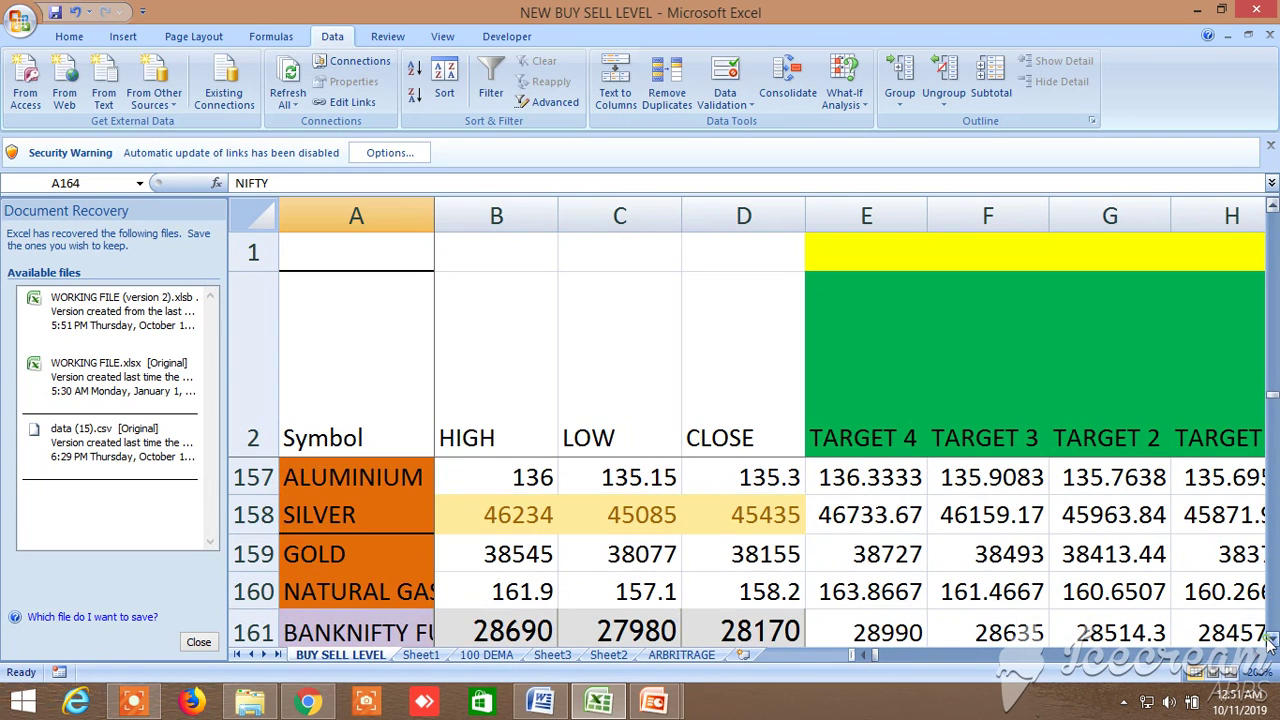
{"action": "left_click", "coordinate": [1272, 212]}
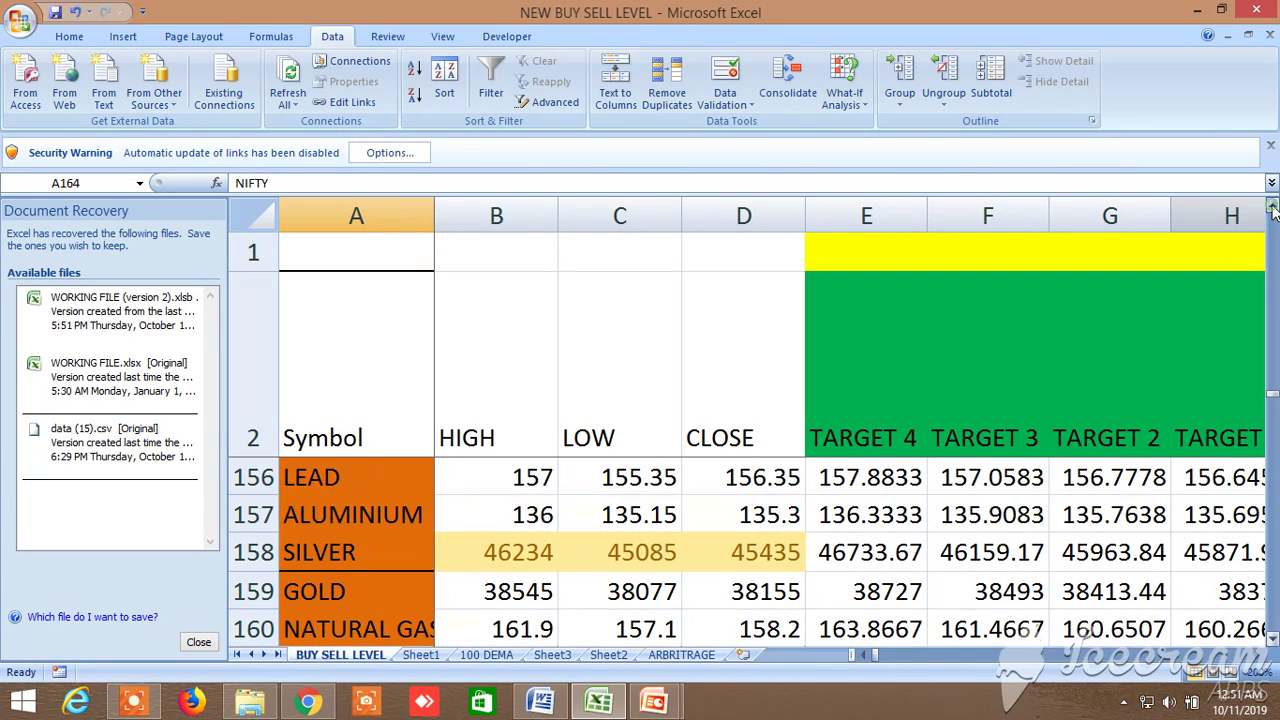